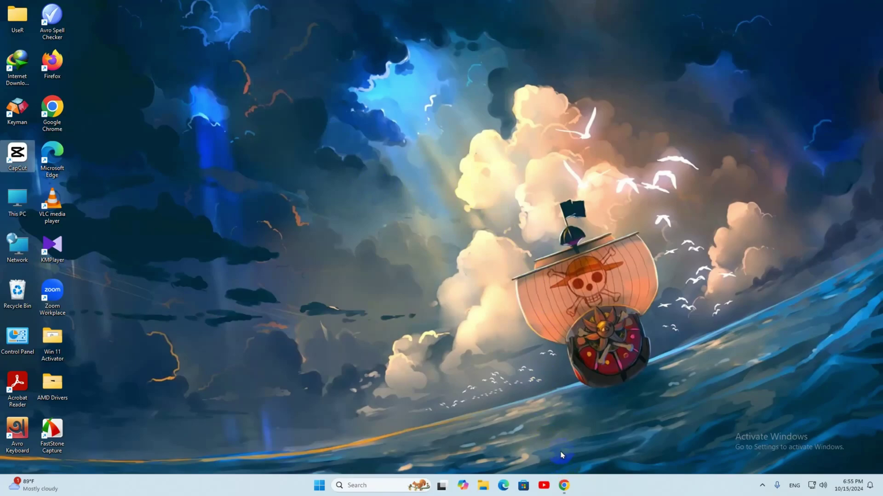
In Google Chrome, search the web for "node js" and open the official Node.js website
click(563, 487)
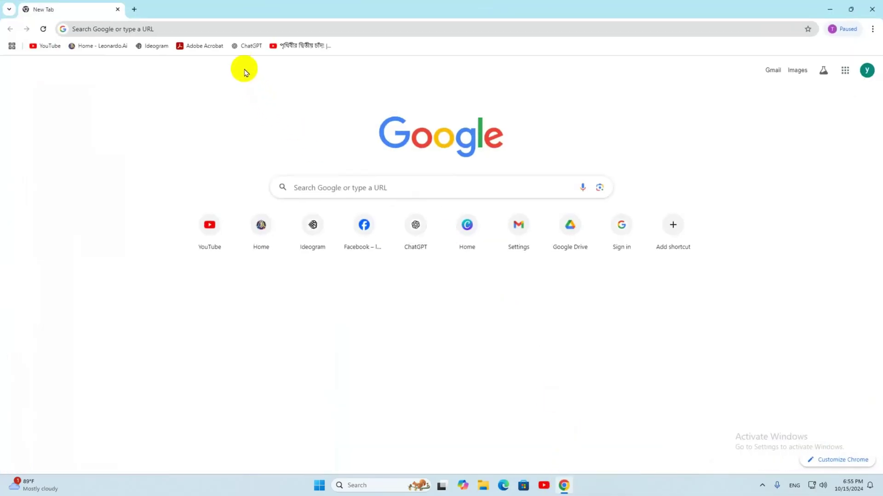
click(230, 32)
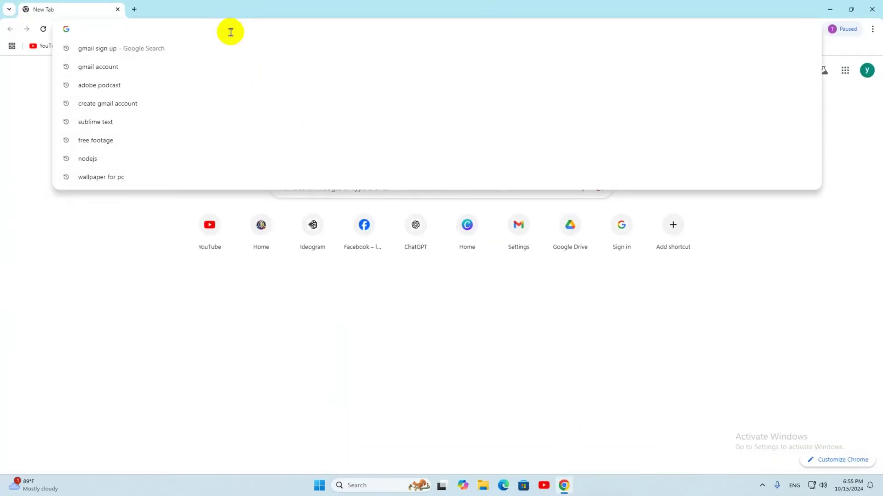
text(node)
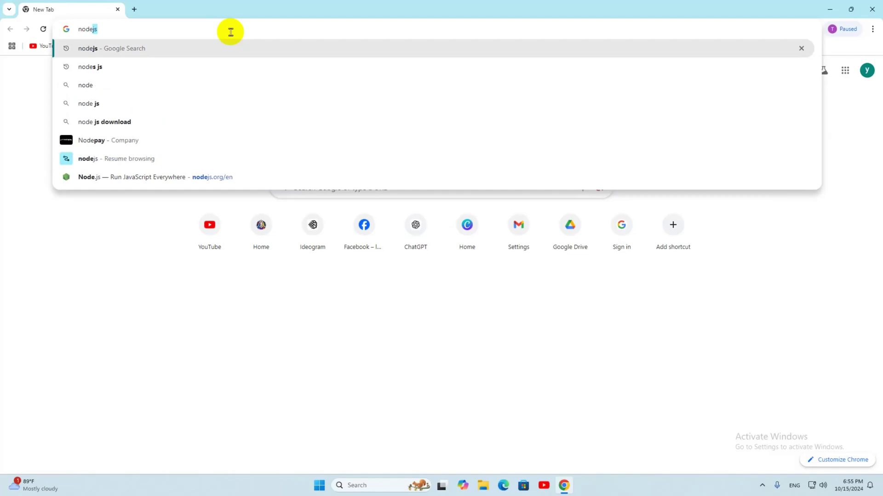
text( js)
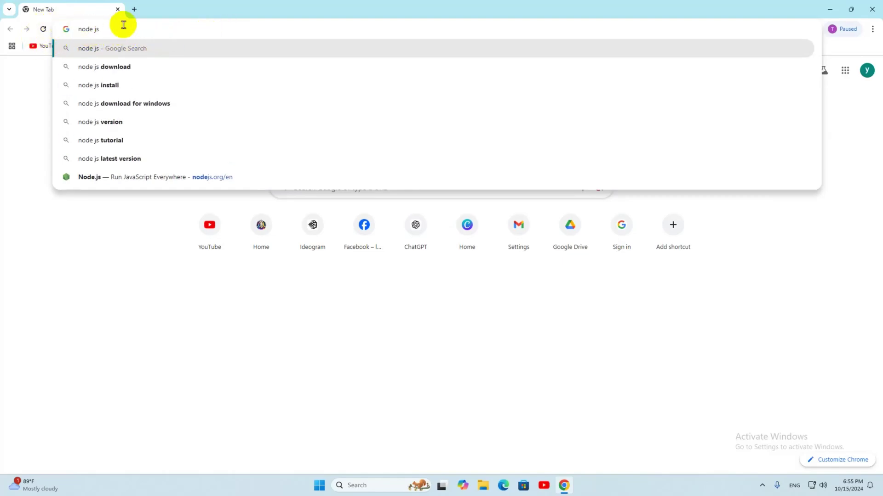
key(Return)
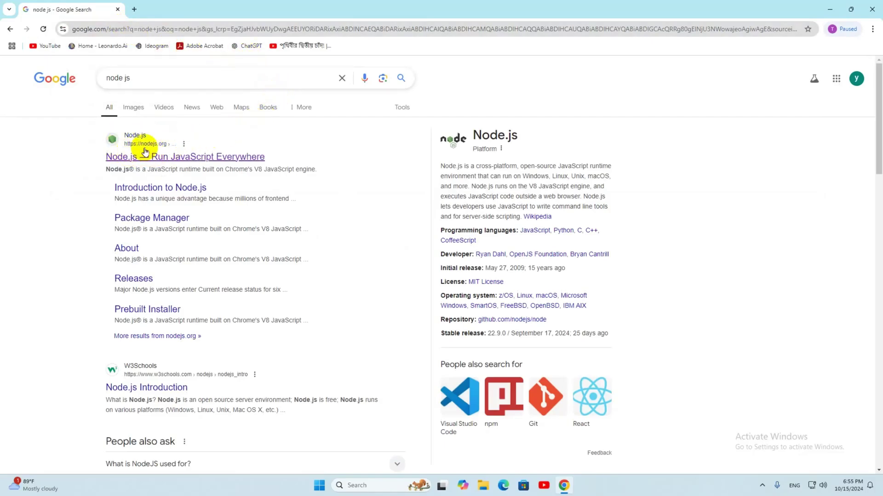
click(130, 157)
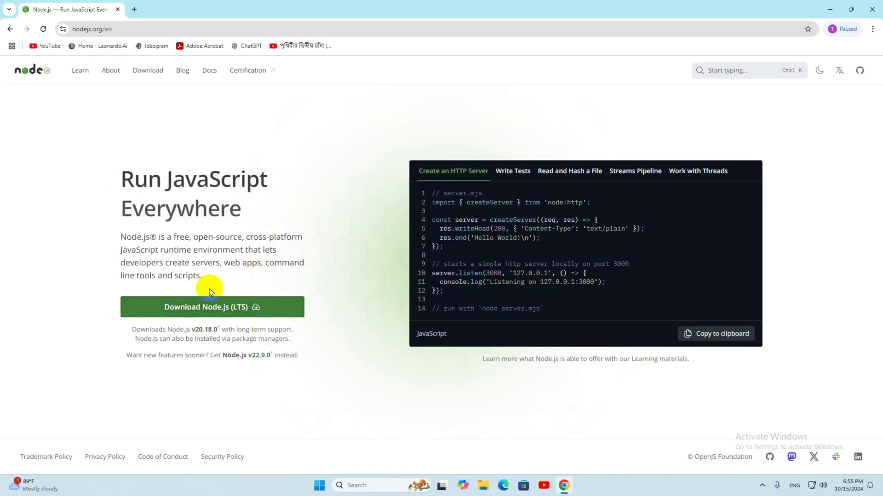
Download the Node.js LTS Windows installer and run the finished node-v20.18.0-x64 (1).msi file with the browser minimized
click(200, 306)
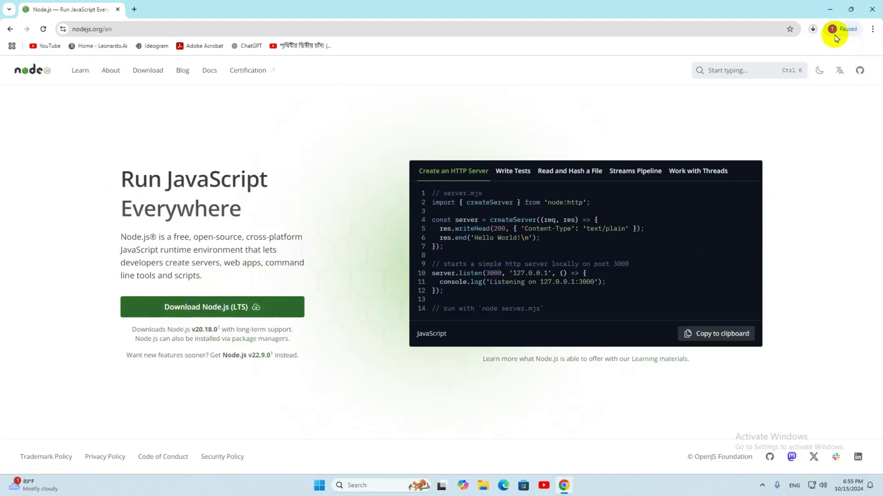
click(812, 29)
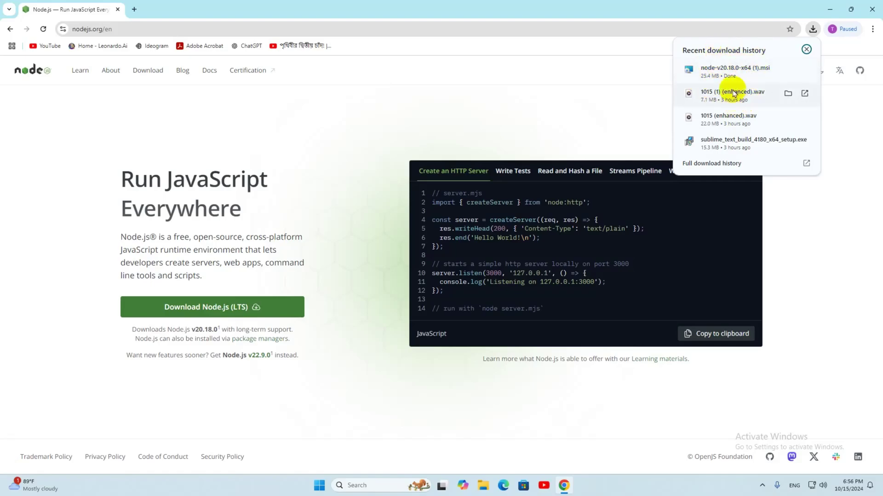
mouse_move(732, 67)
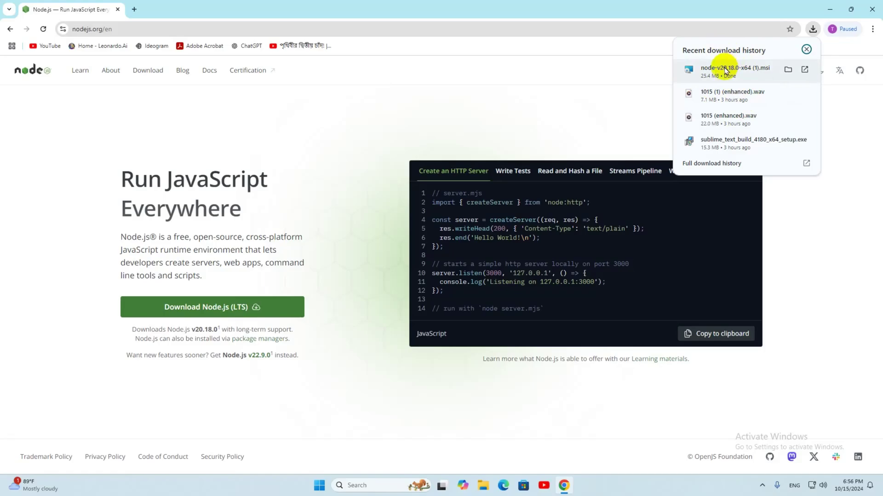
click(727, 69)
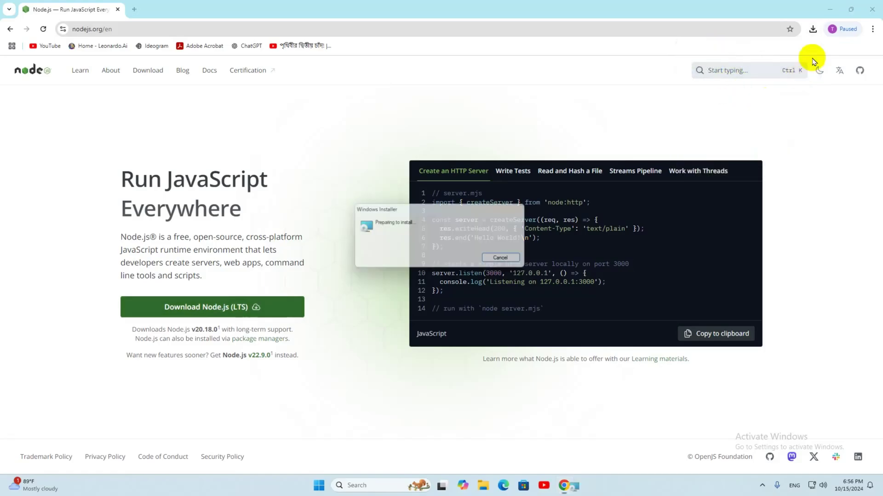
click(830, 9)
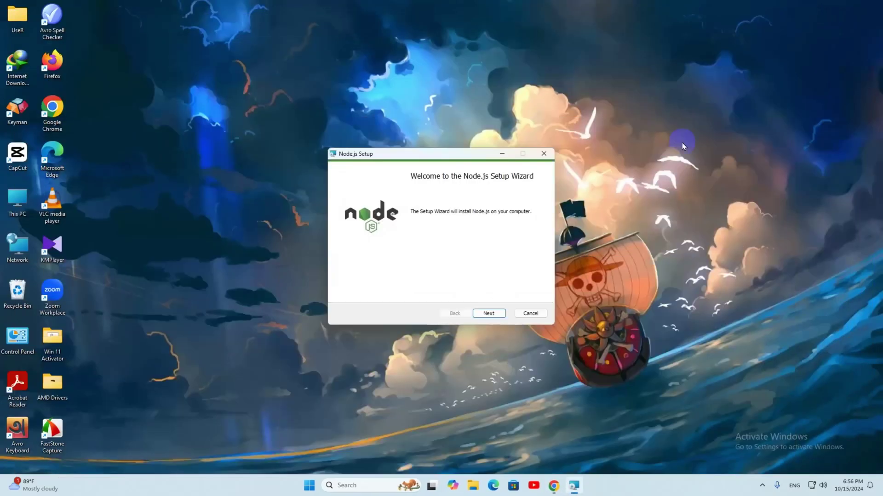
Install Node.js with the licence accepted, the default folder and features, and no automatic native-module tools, then finish the setup wizard
click(490, 314)
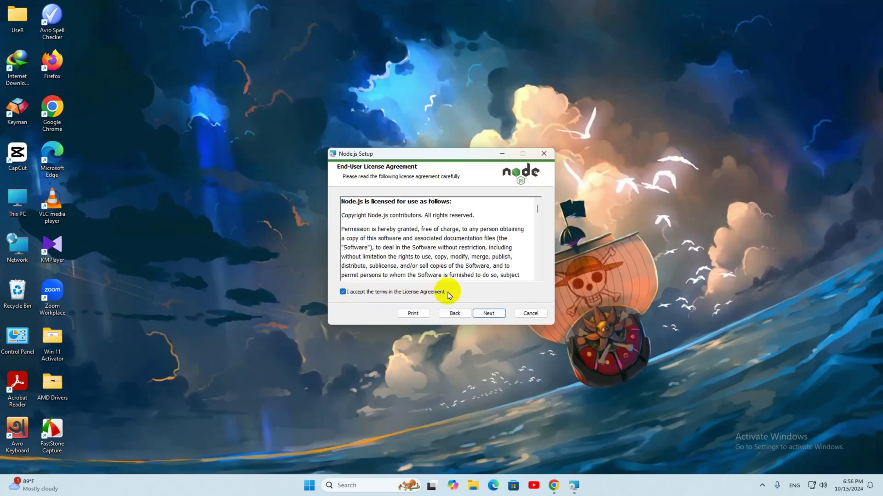
click(492, 315)
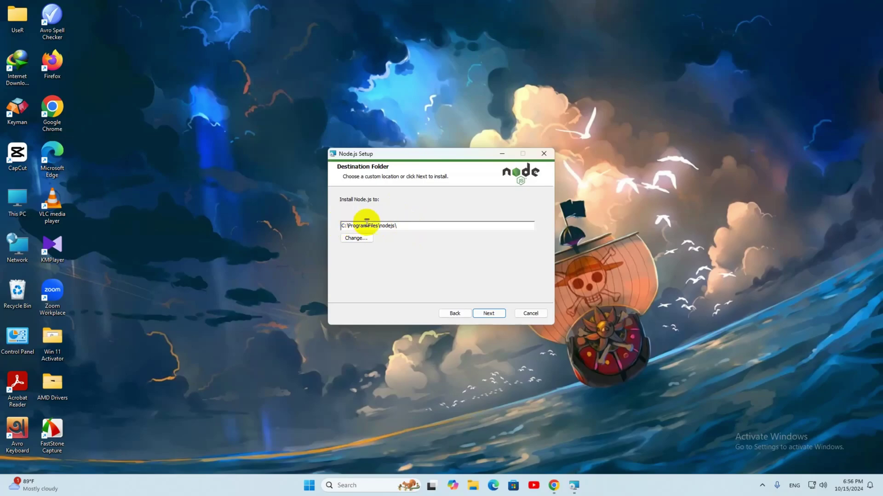
click(489, 314)
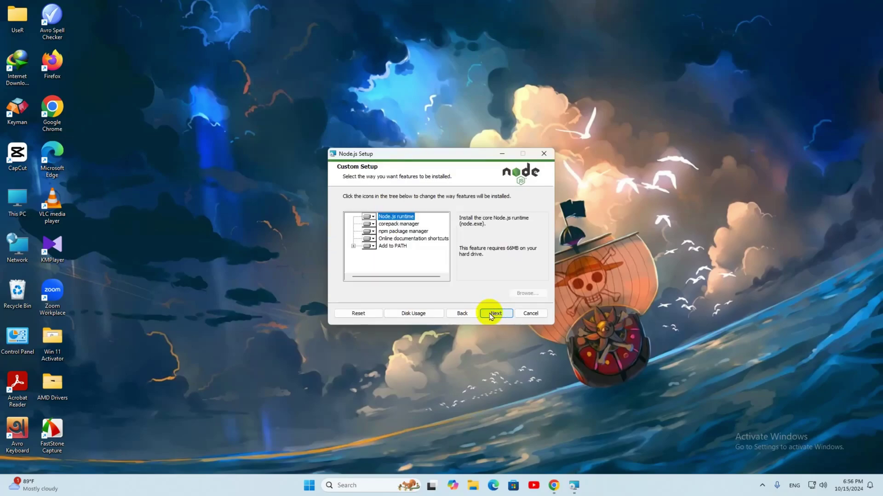
click(491, 314)
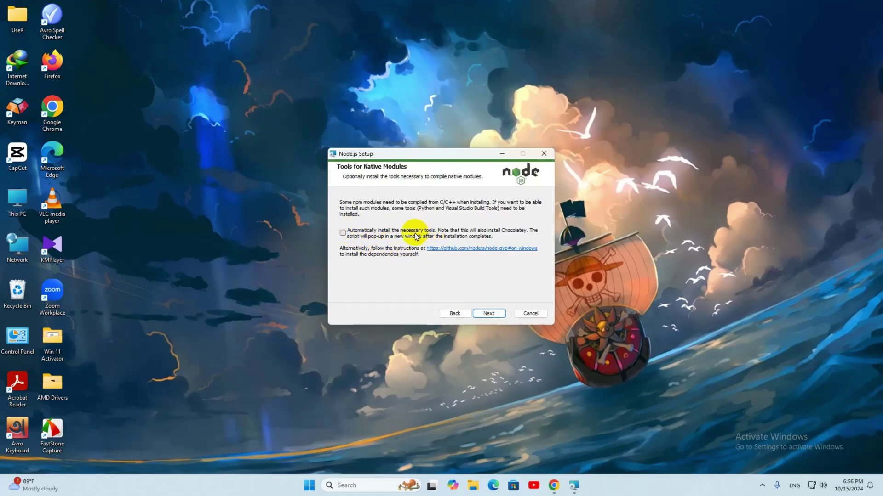
click(491, 314)
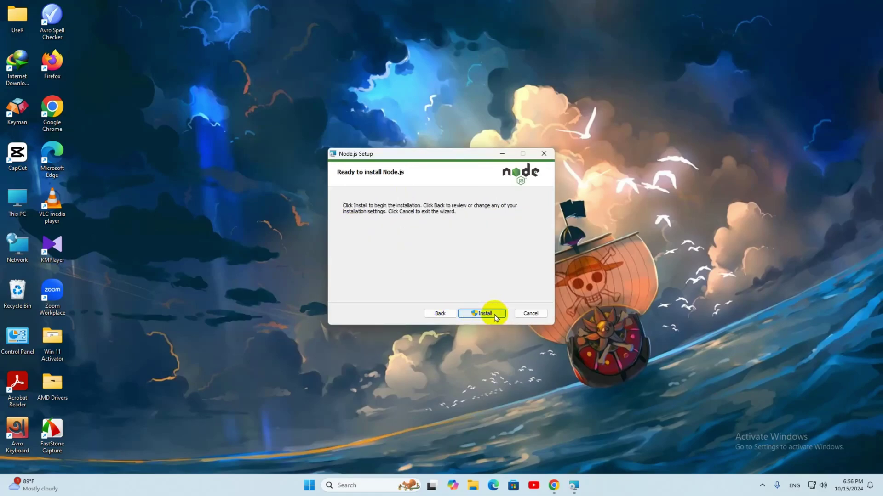
click(494, 316)
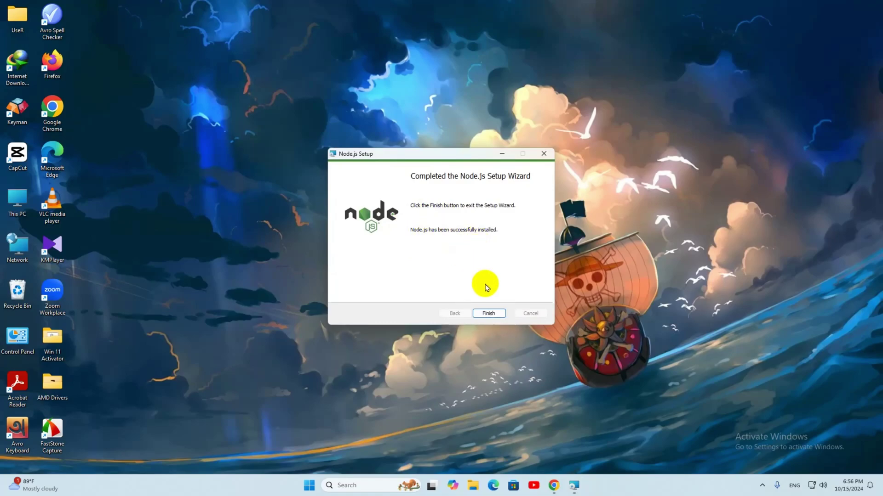
click(489, 314)
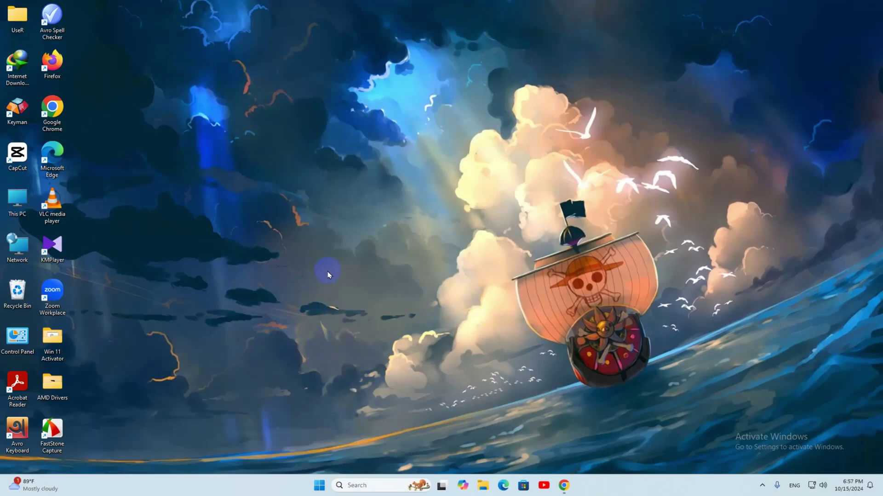
Check the installed Node.js version in Command Prompt with node -v, then close Command Prompt
click(354, 485)
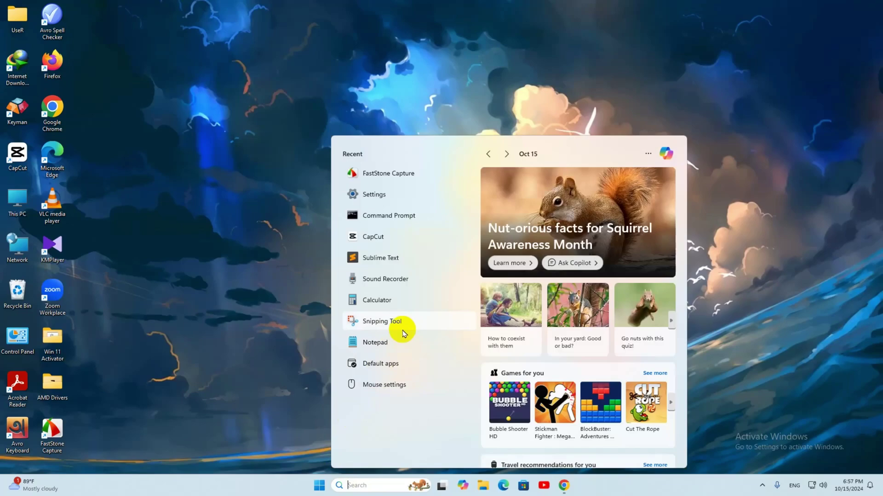
text(cmd)
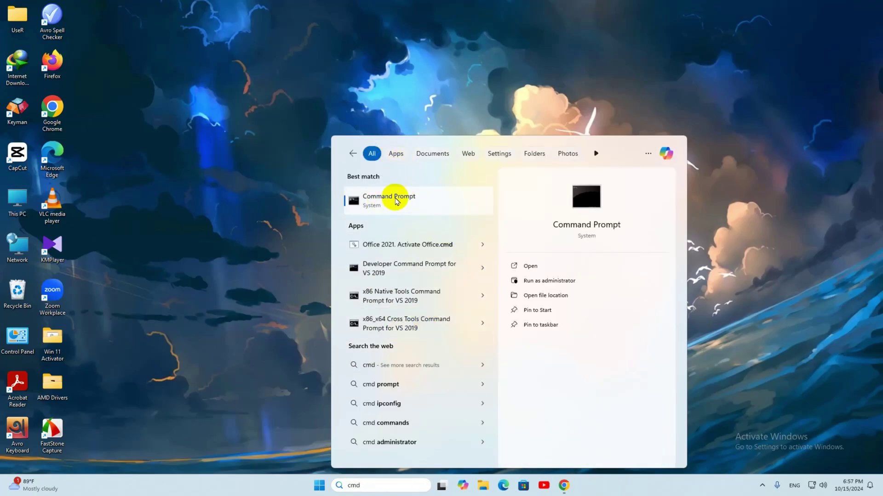
click(407, 196)
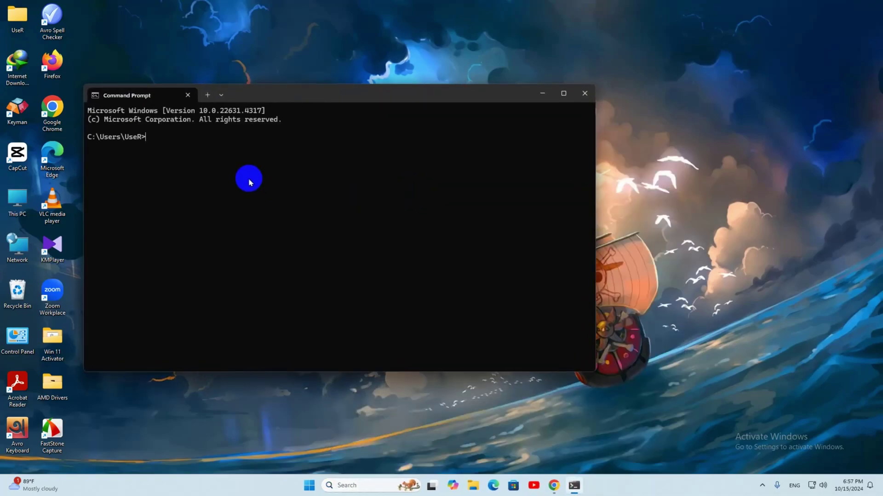
text(node -v)
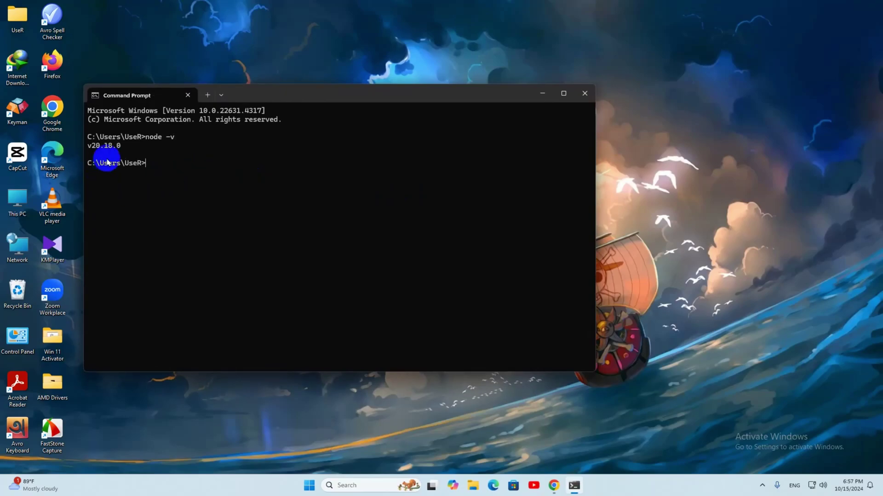
drag(91, 145, 128, 146)
key(ctrl+c)
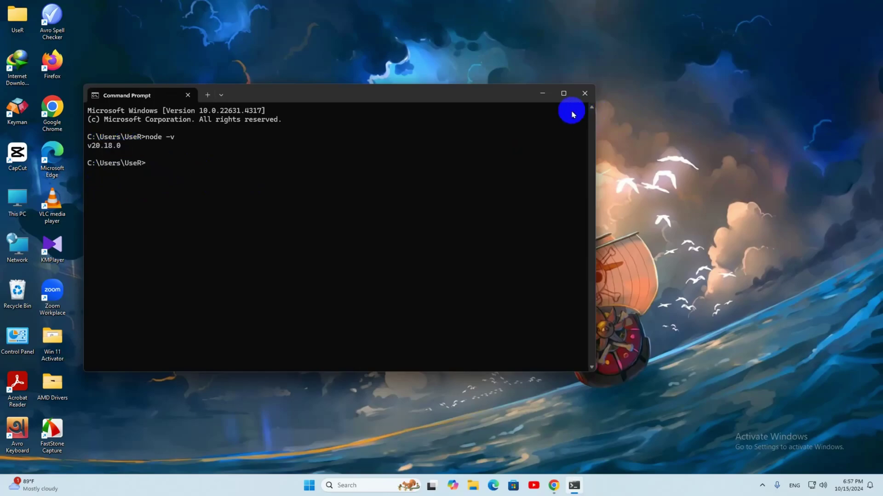
click(542, 93)
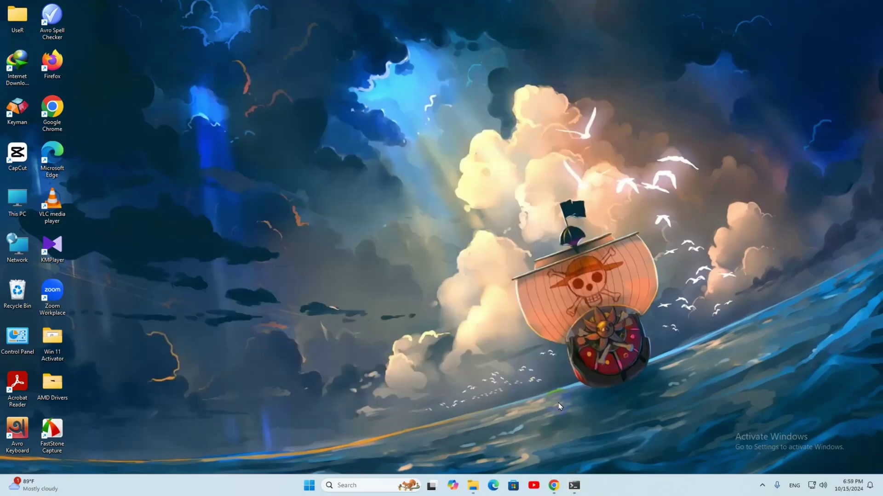
click(575, 486)
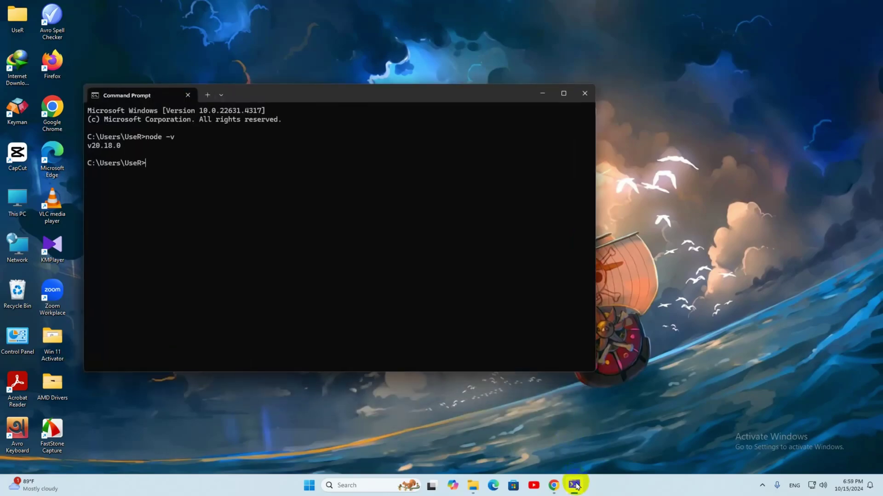
click(584, 94)
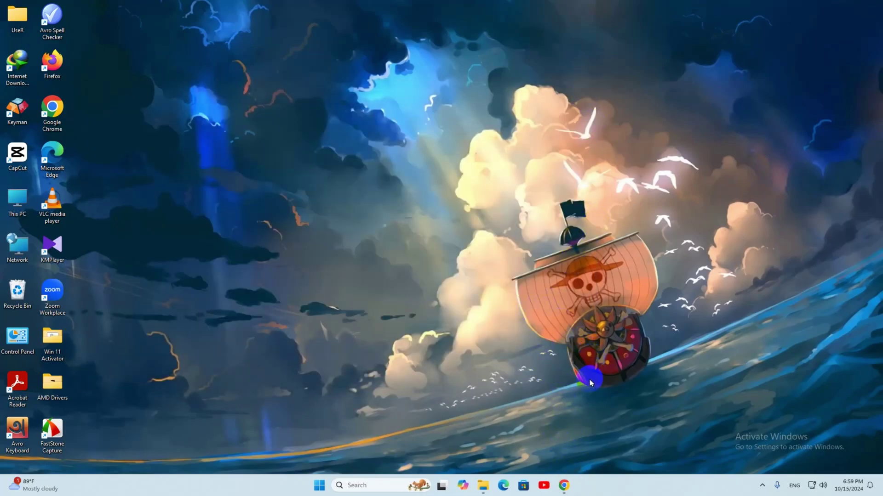
Switch back to Google Chrome, search for "xampp" in a new tab and open the Apache Friends website
click(564, 485)
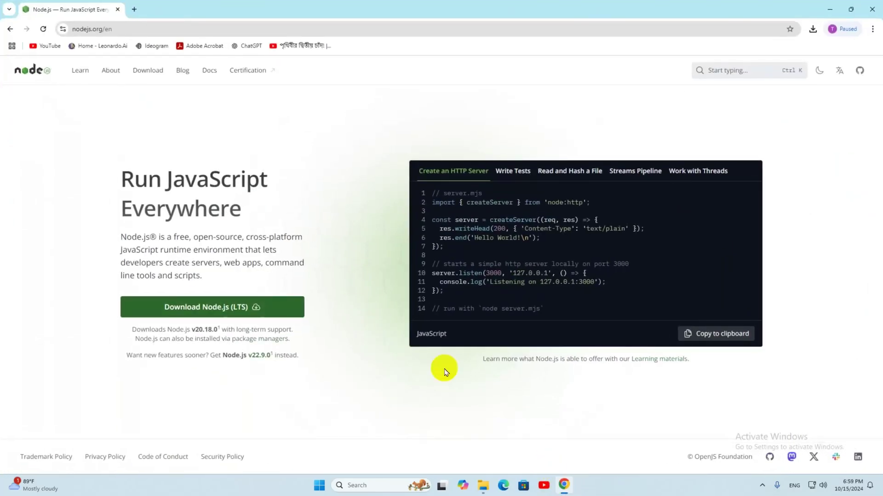
click(134, 9)
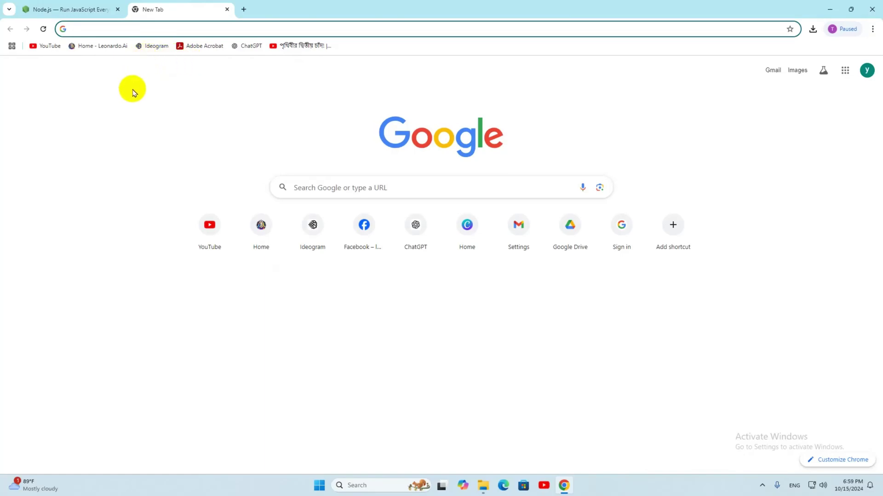
text(xampp)
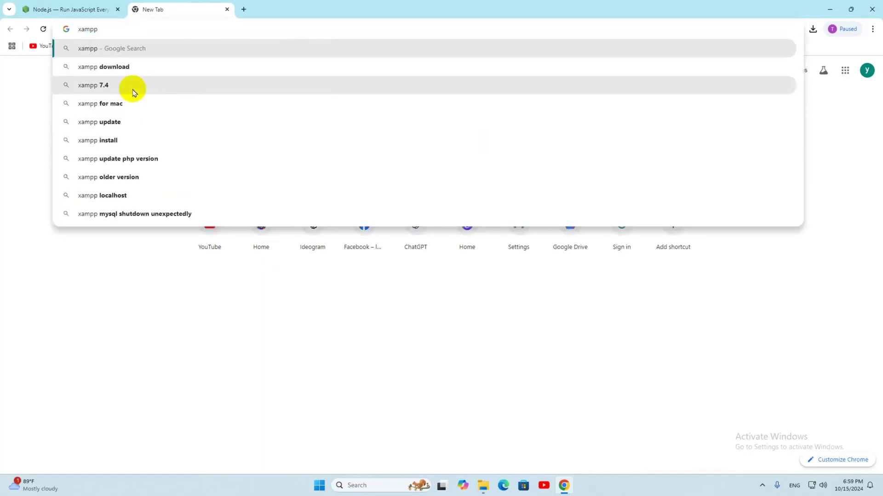
key(Return)
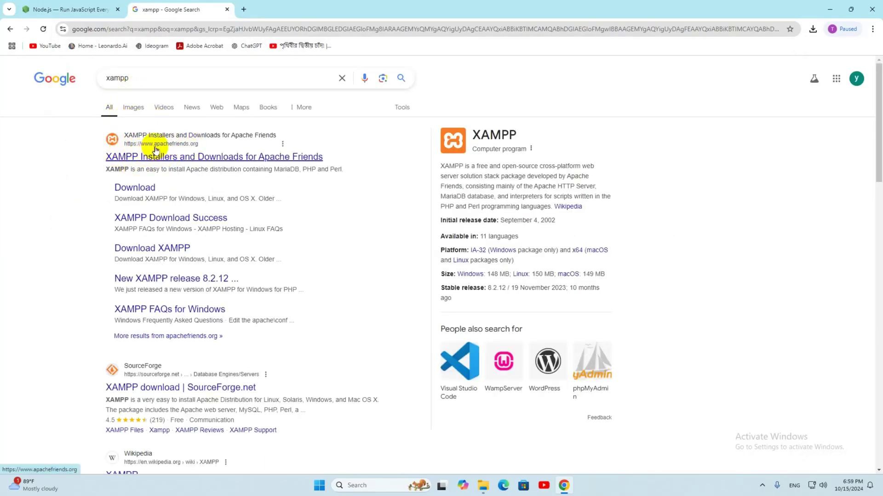
click(234, 158)
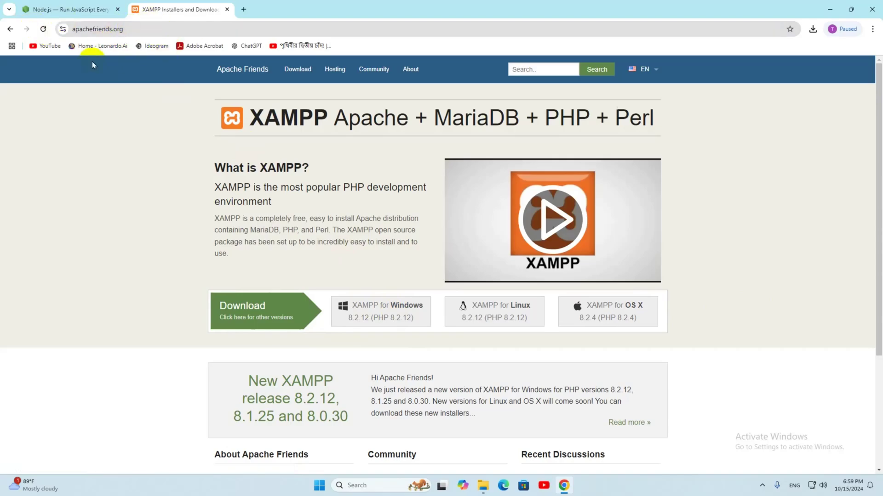
Download XAMPP for Windows 8.2.12 (PHP 8.2.12) and show the recent downloads
click(408, 318)
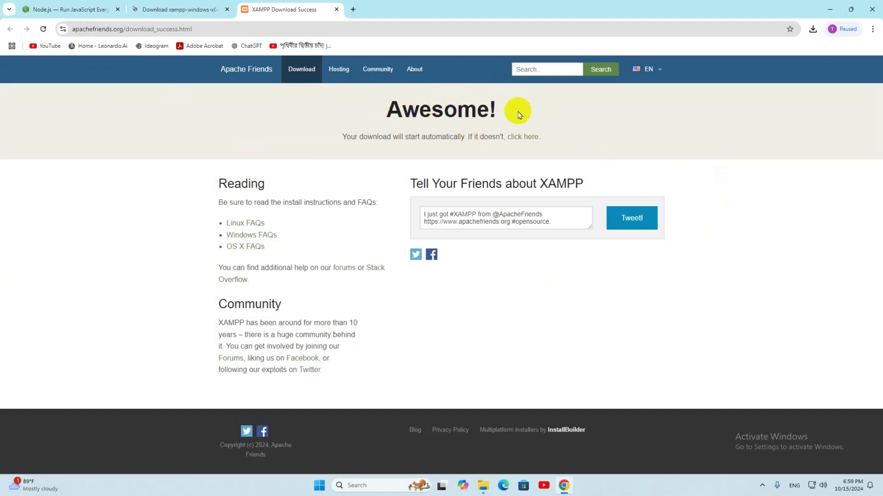
drag(347, 137, 463, 142)
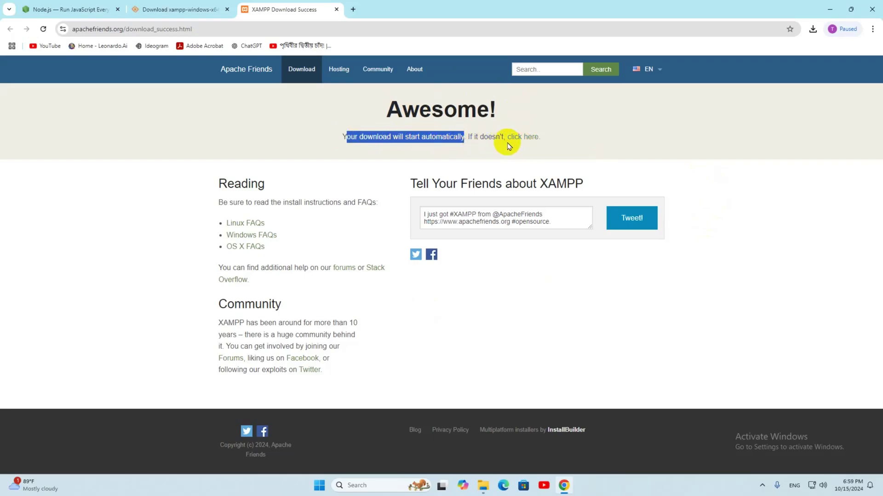
click(753, 153)
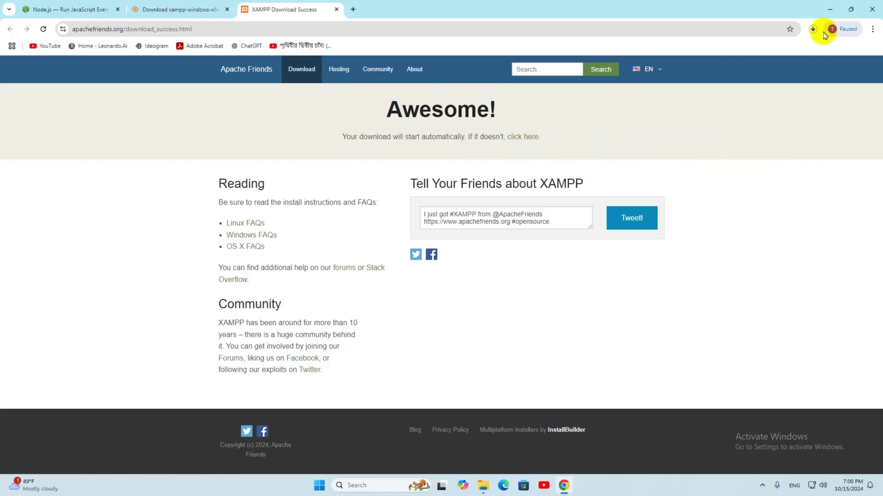
click(812, 31)
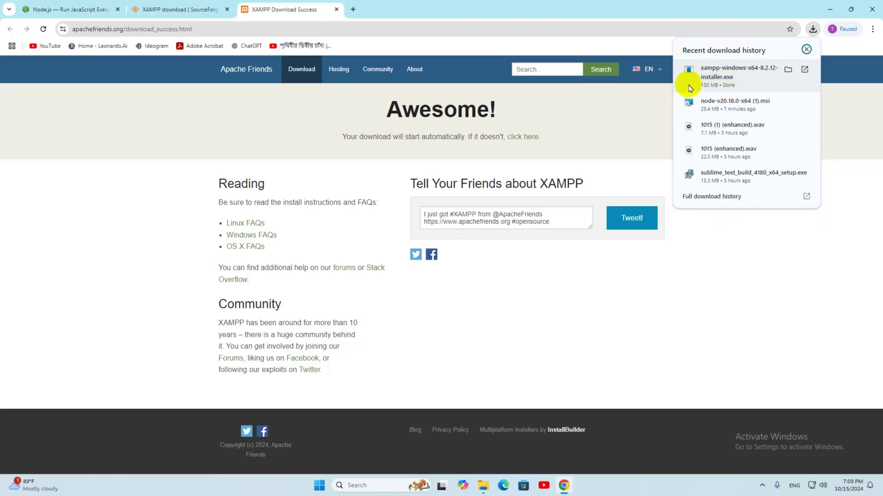
Run the downloaded XAMPP 8.2.12 installer, minimize the browser and acknowledge the User Account Control warning
click(737, 77)
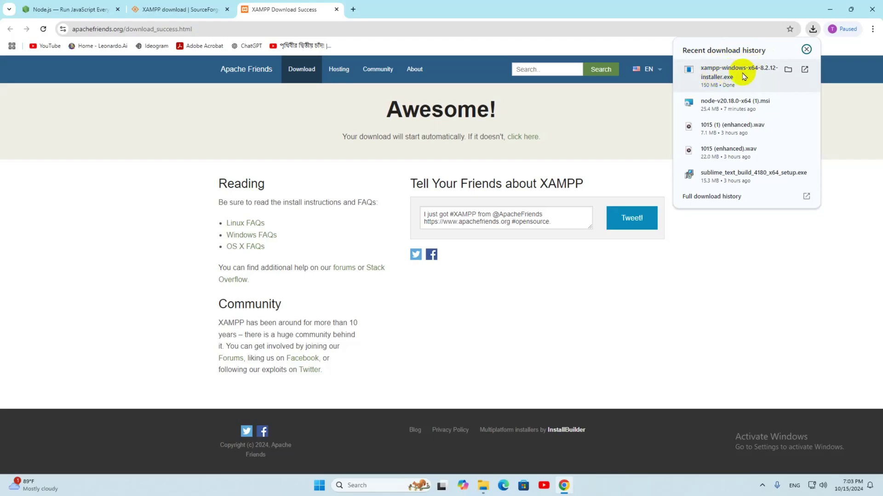
click(743, 76)
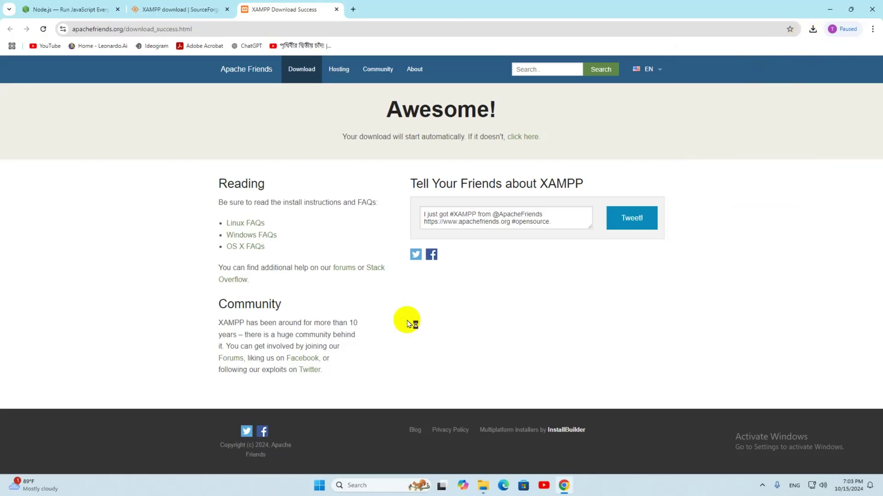
click(824, 10)
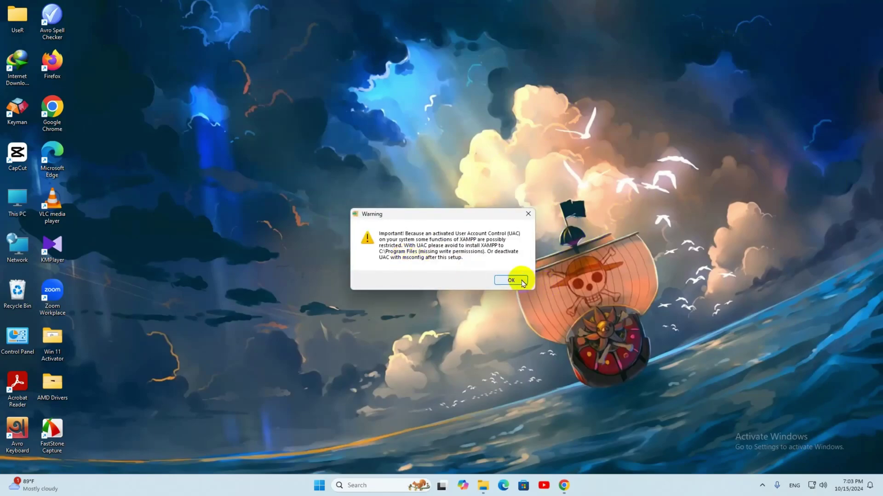
click(511, 280)
Install XAMPP with the default components in C:\xampp and English as language, then finish setup with the Control Panel set to start
click(490, 331)
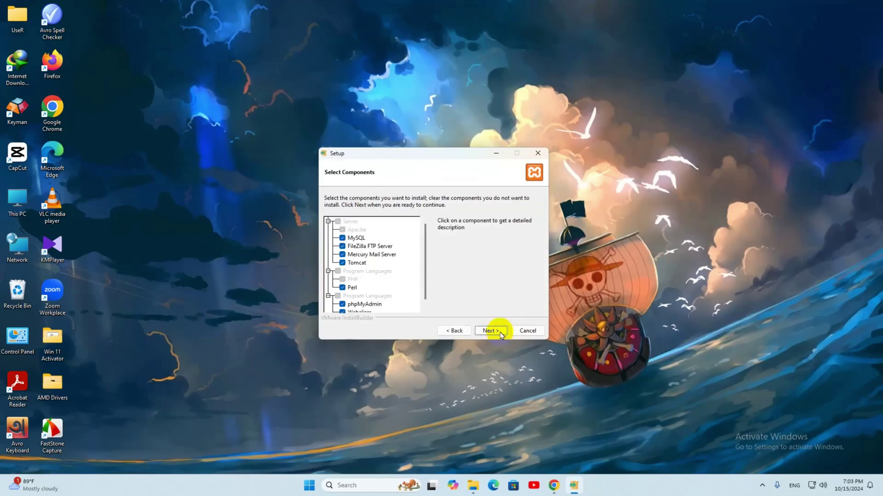
click(498, 332)
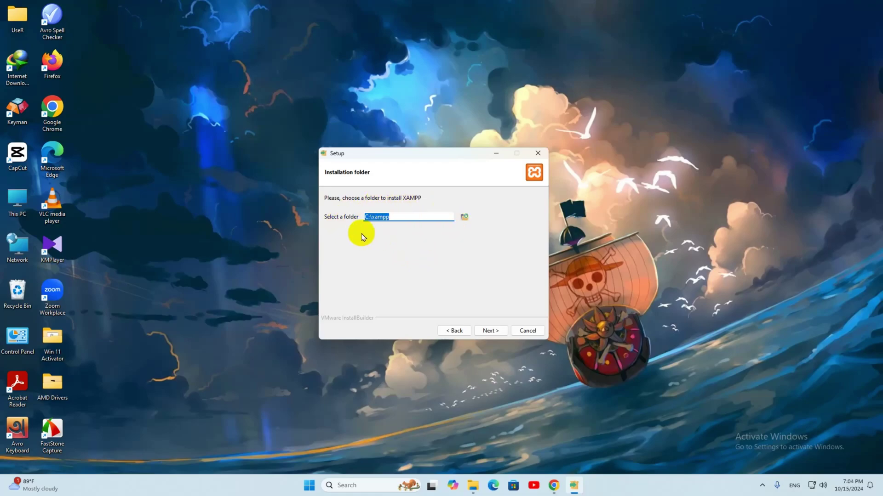
click(490, 331)
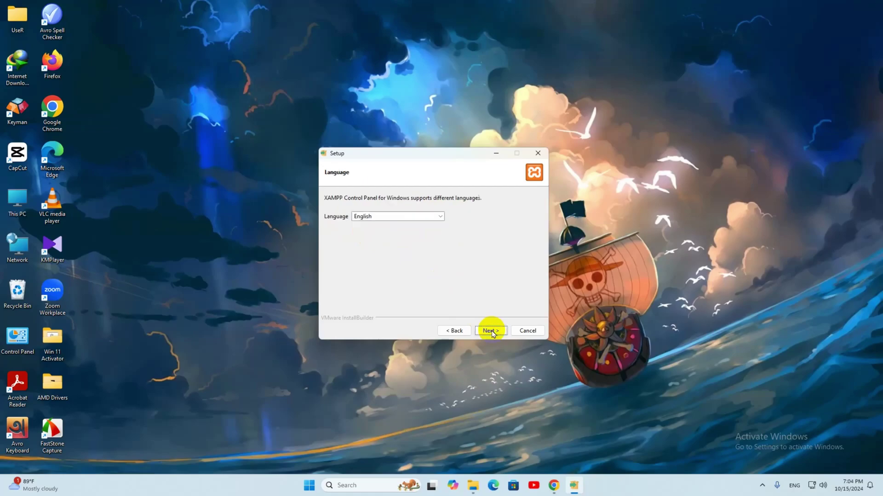
click(491, 331)
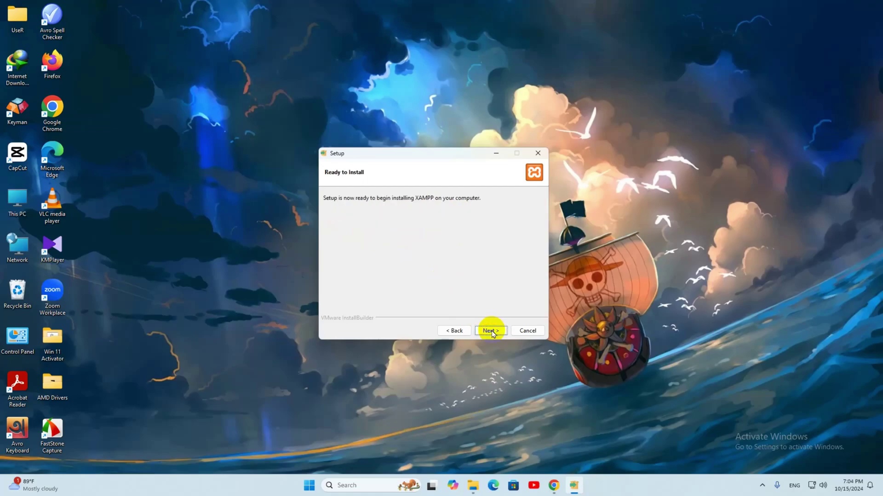
click(490, 331)
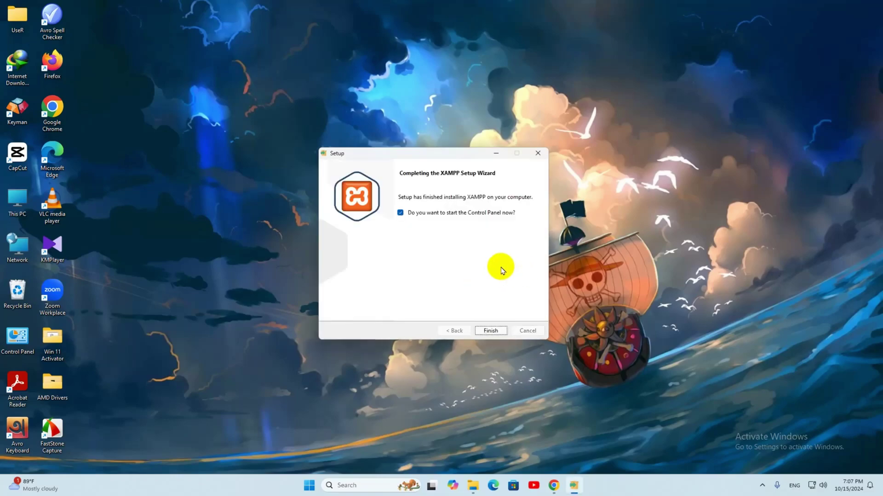
click(490, 331)
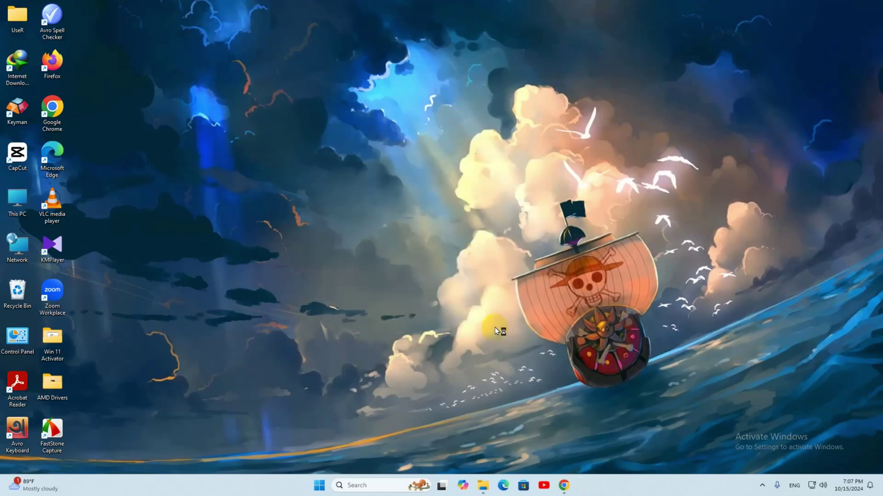
Move the XAMPP Control Panel window towards the middle of the desktop and start the Apache and MySQL modules
drag(147, 6, 365, 56)
click(375, 102)
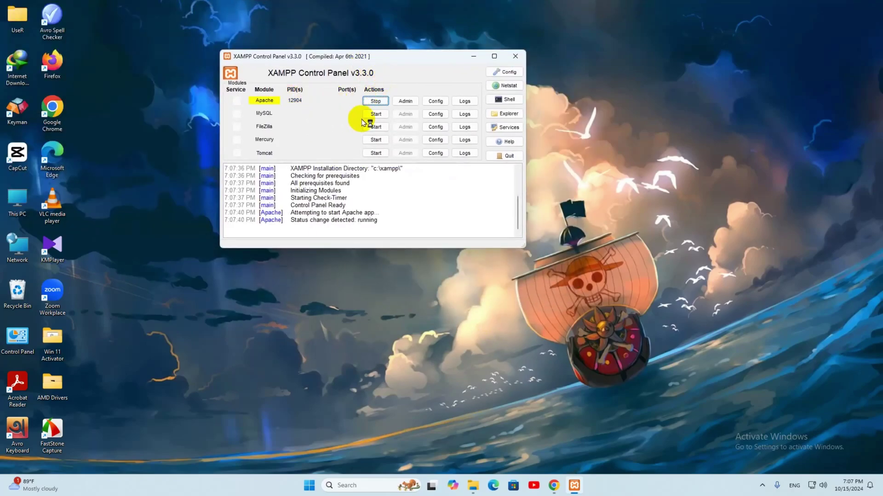
click(376, 114)
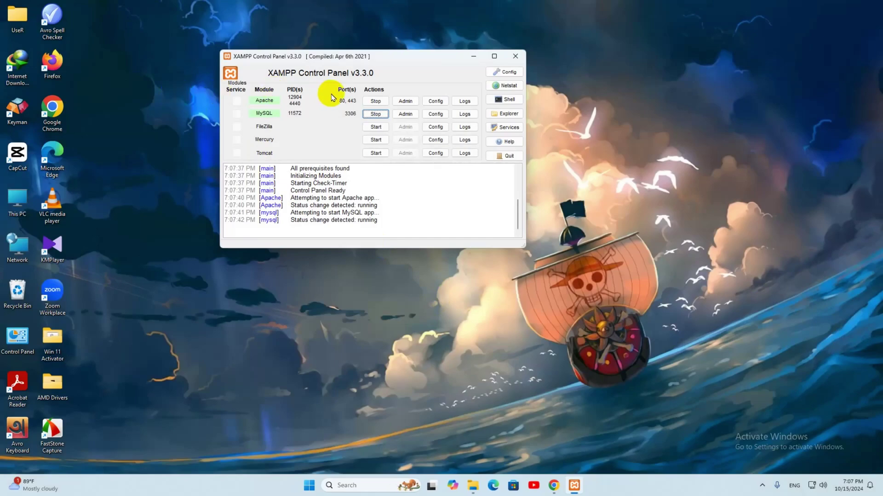
Stop the Apache and MySQL modules and close the XAMPP Control Panel
click(375, 101)
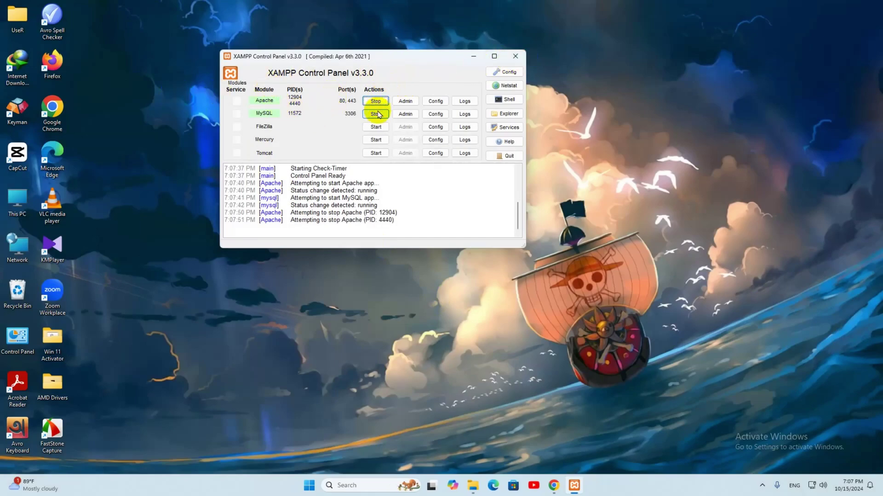
click(375, 114)
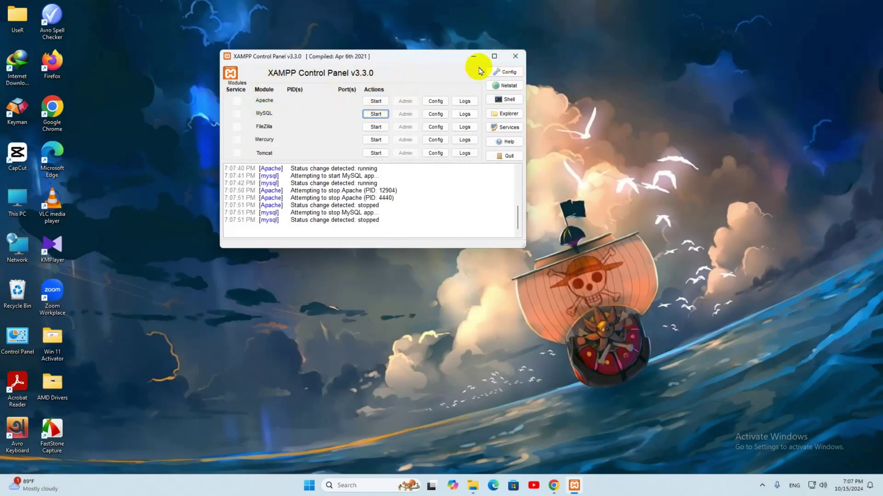
click(514, 57)
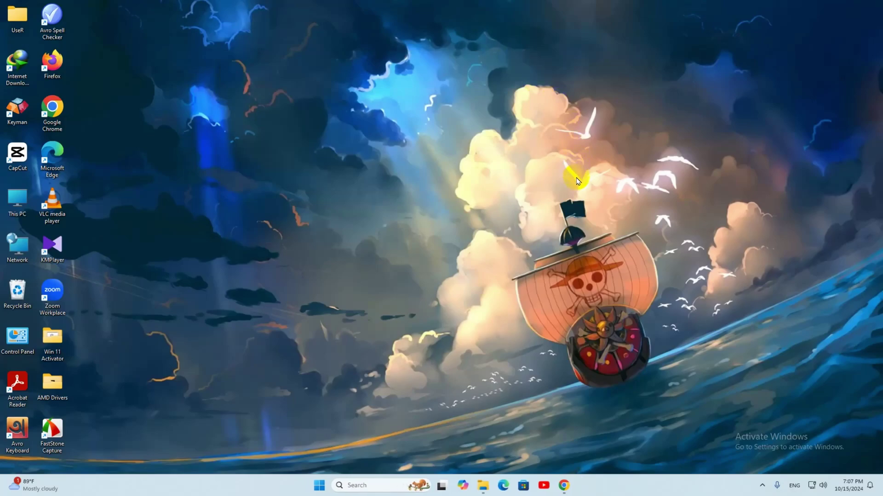
Switch back to Google Chrome, search for "composer" in a new tab and open the getcomposer.org website
click(576, 296)
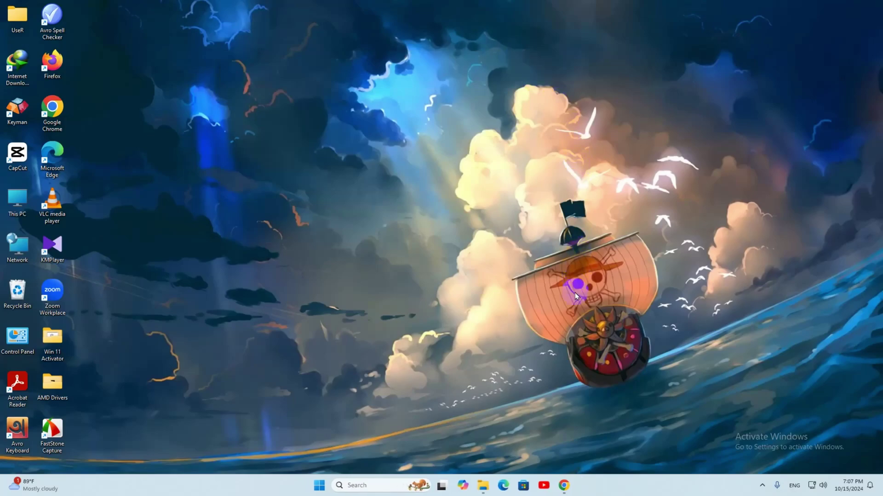
click(563, 488)
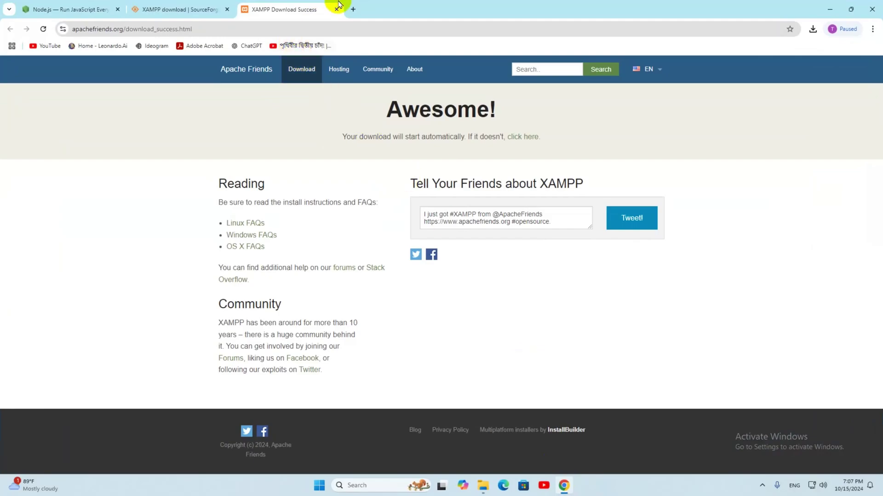
click(354, 10)
text(co)
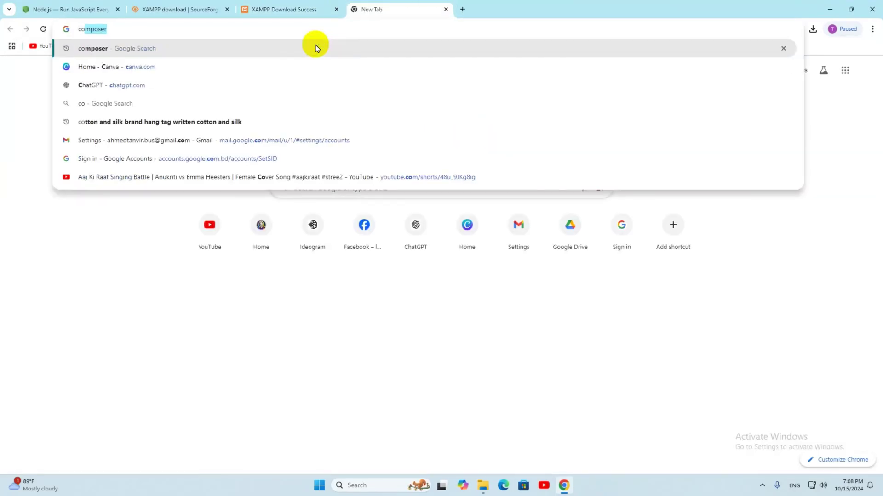
text(mposer)
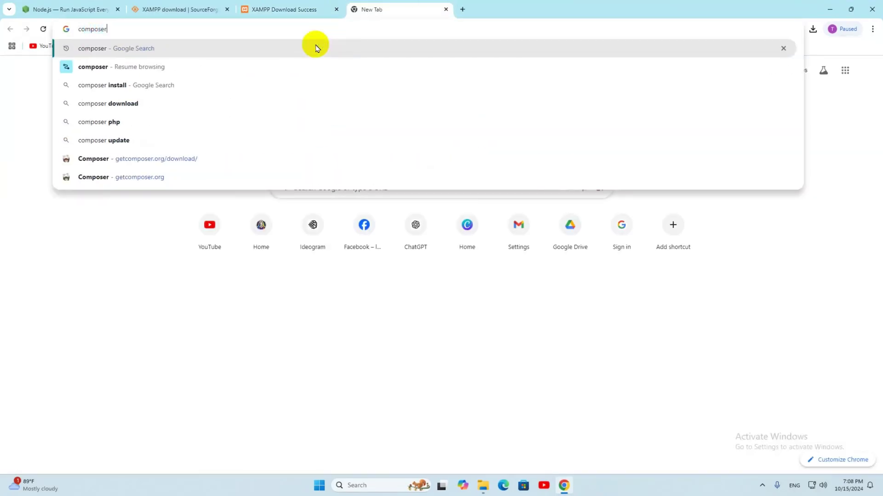
key(Return)
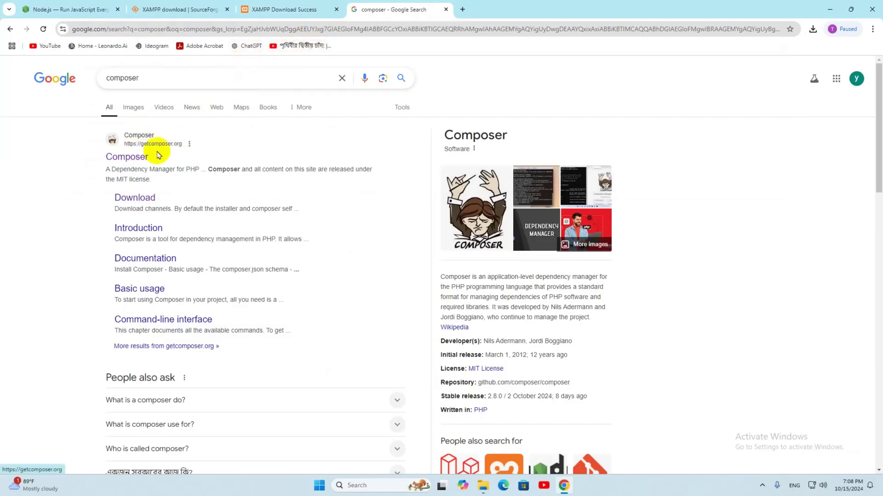
click(134, 159)
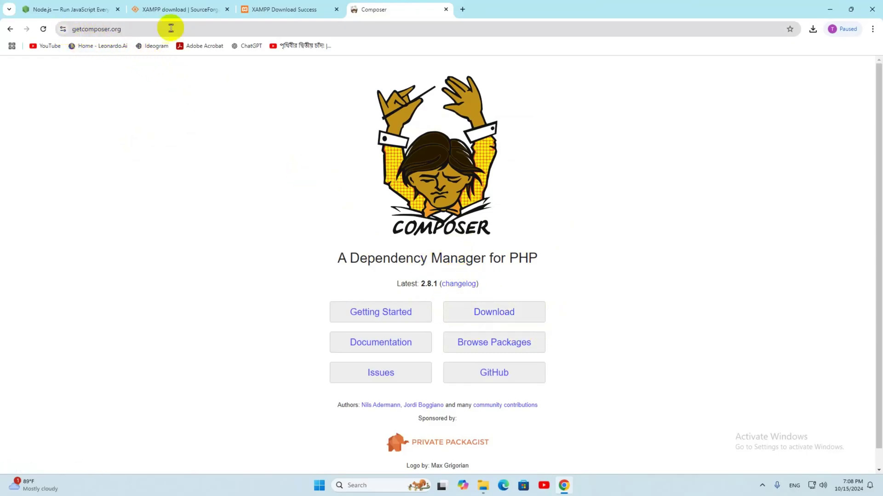
Open Composer's download page and download the Windows installer Composer-Setup.exe
click(520, 313)
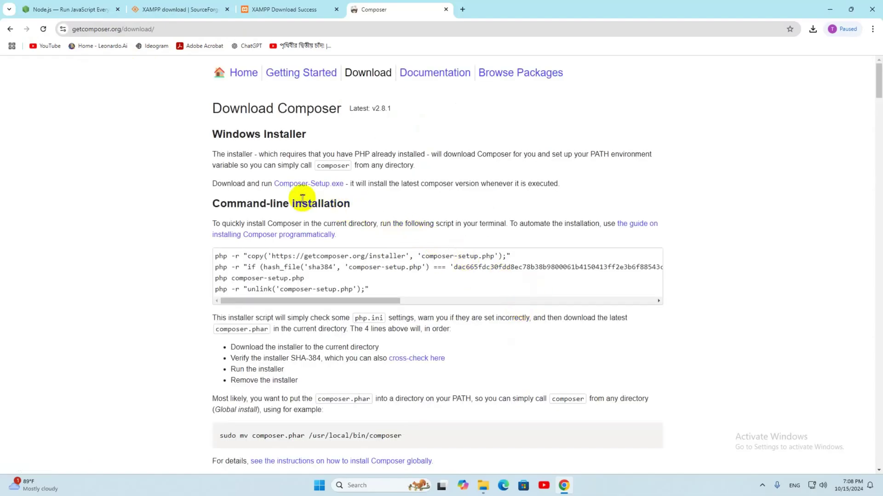
drag(206, 186, 276, 182)
click(193, 185)
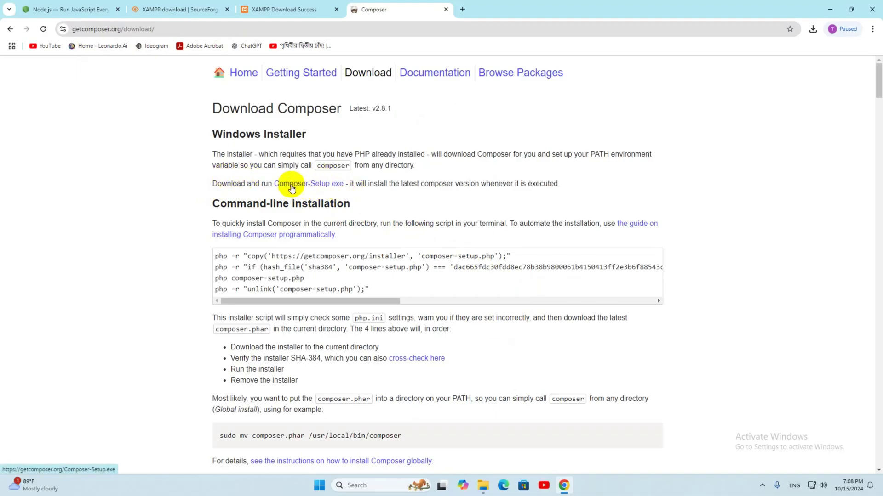
click(327, 190)
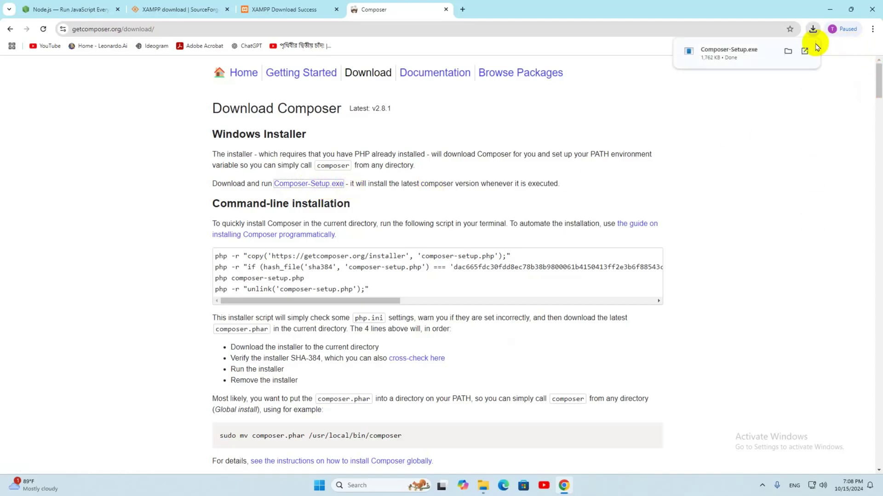
Run Composer-Setup.exe from the recent downloads, minimize the browser and choose to install for all users
click(810, 31)
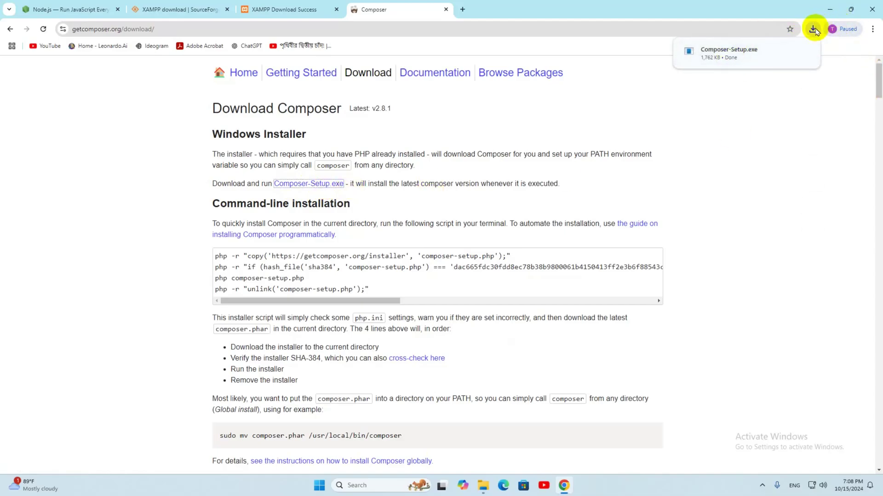
click(812, 31)
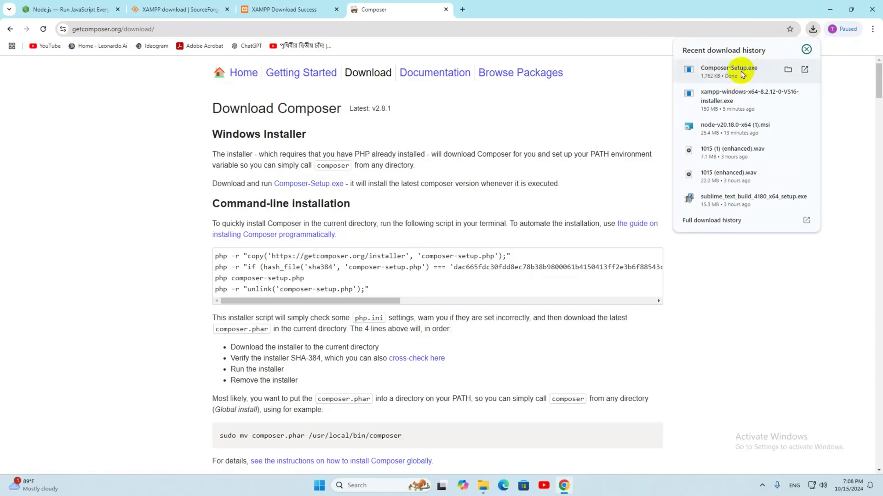
click(742, 74)
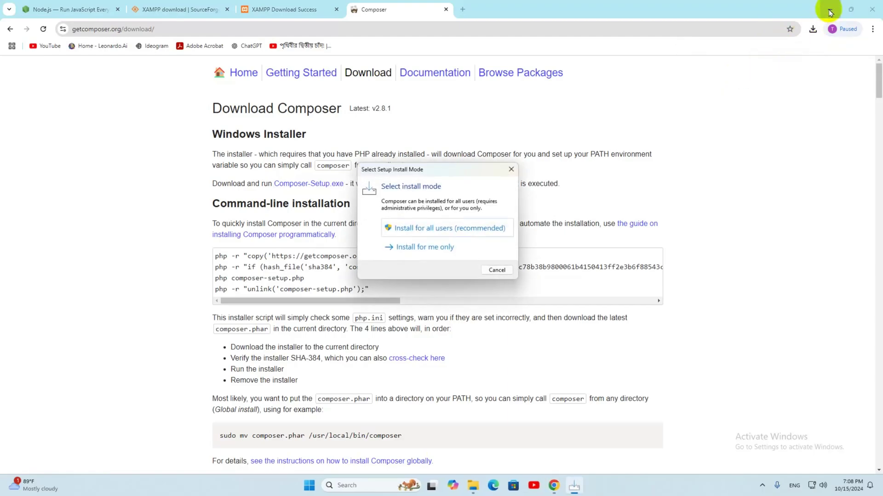
click(829, 13)
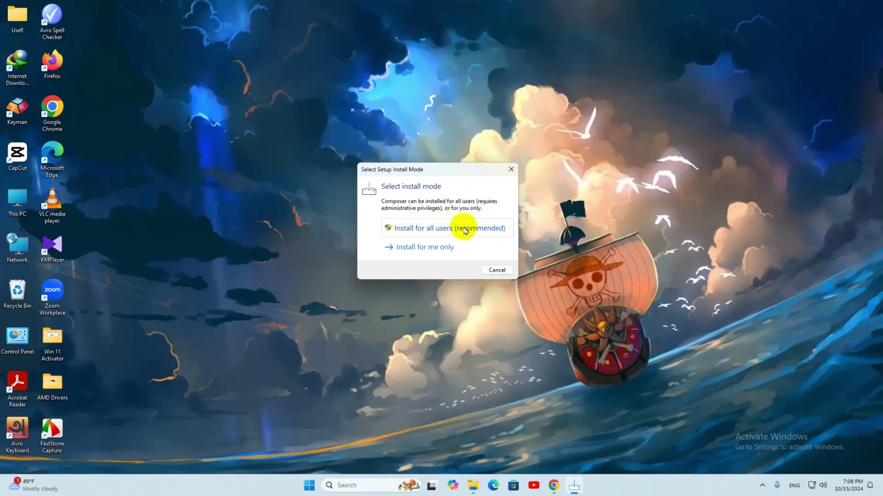
click(487, 229)
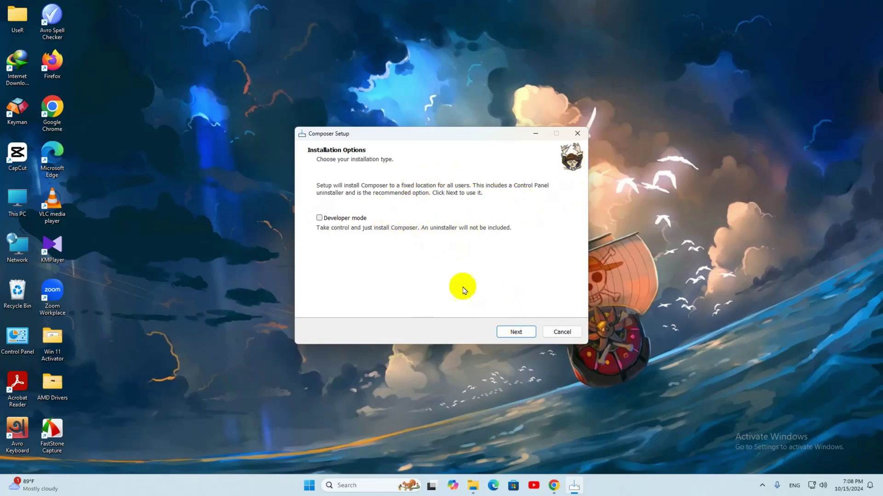
Install Composer without developer mode or a proxy, using C:\xampp\php\php.exe and adding this PHP to the path, then finish setup
click(527, 333)
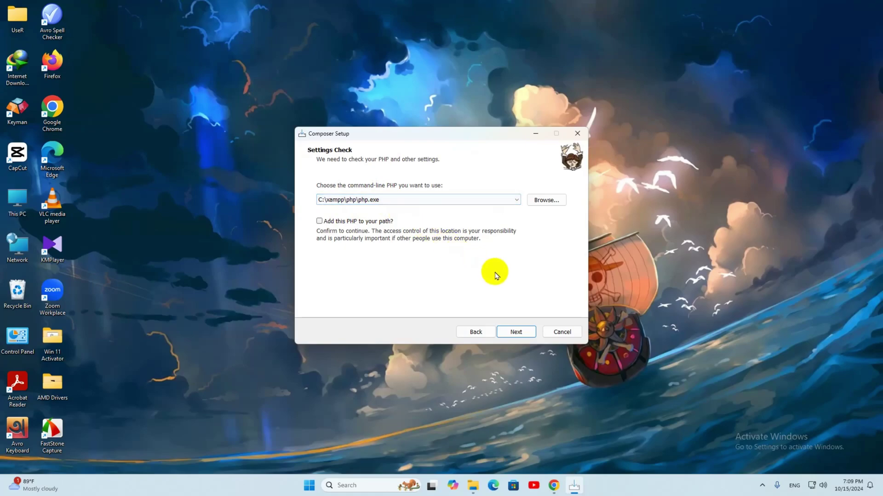
click(319, 223)
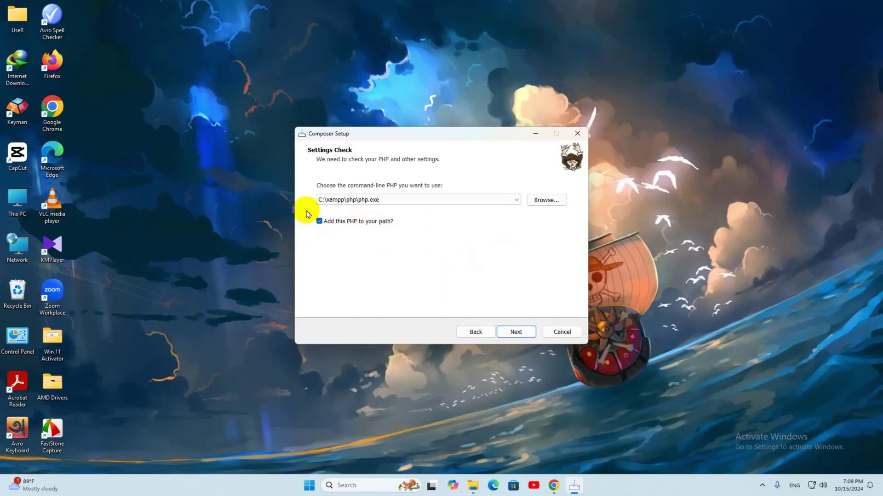
click(517, 331)
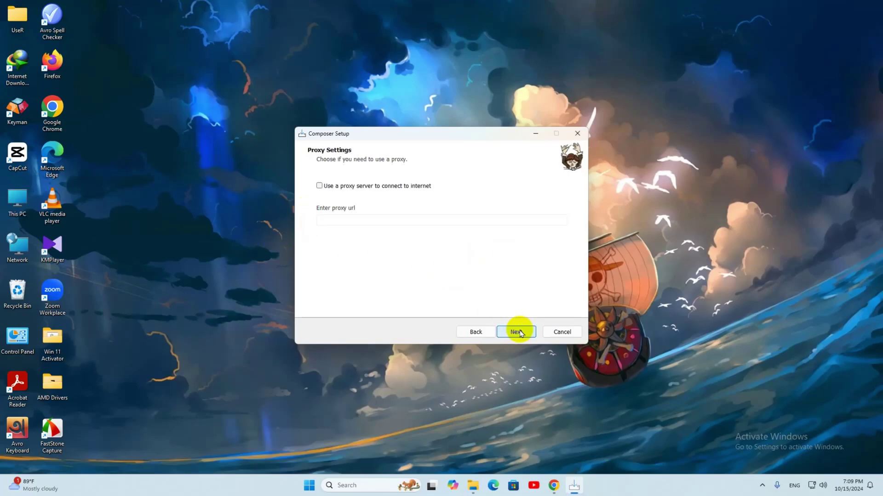
click(516, 331)
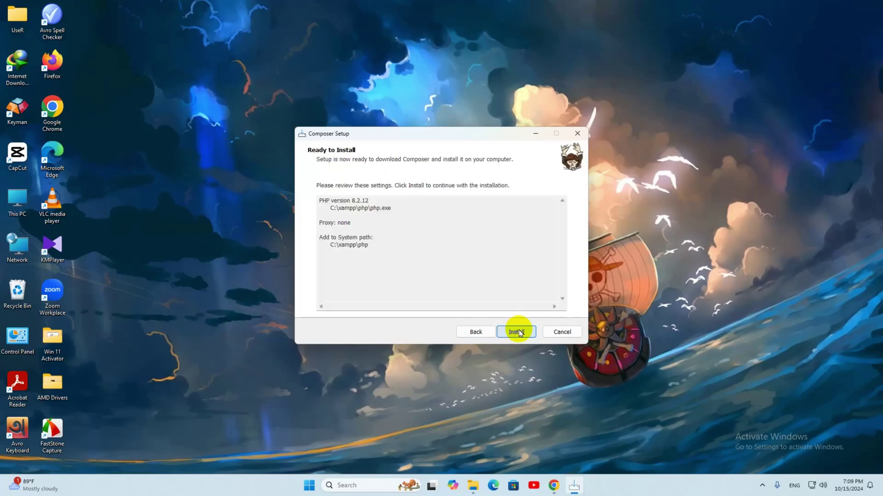
click(517, 332)
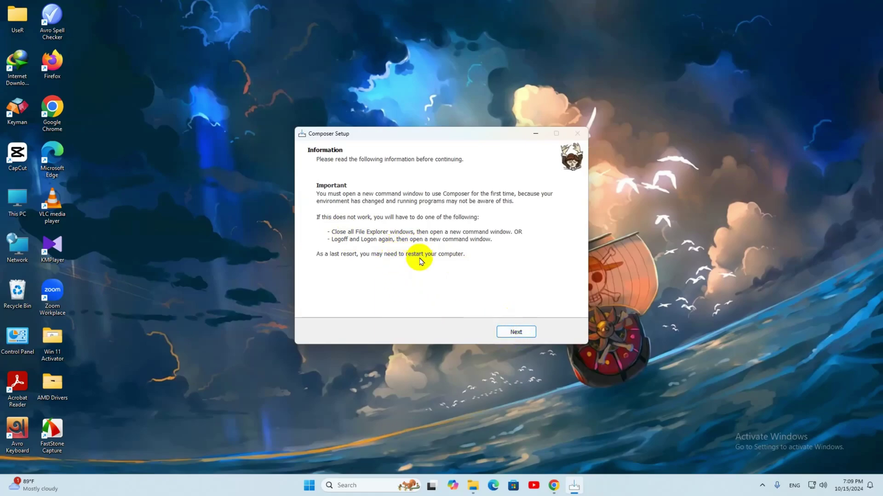
click(516, 332)
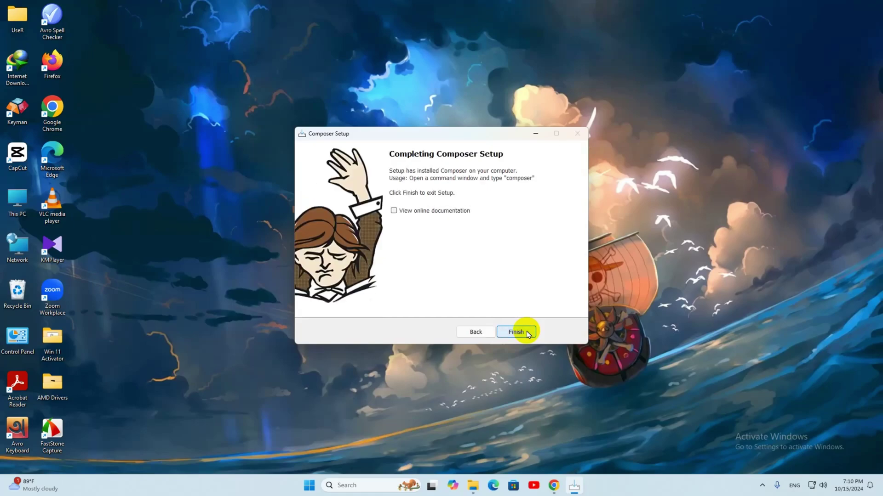
click(526, 333)
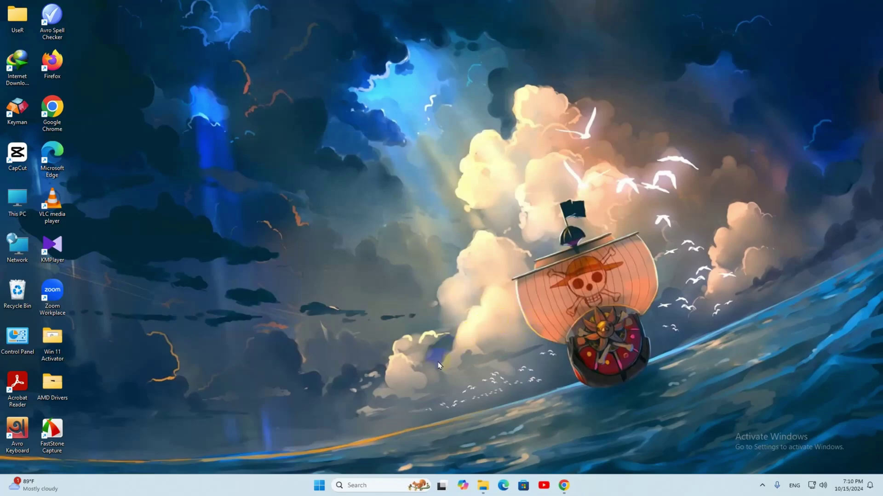
Open Command Prompt, run the composer command to check the Composer installation, review its output and close the window
click(357, 483)
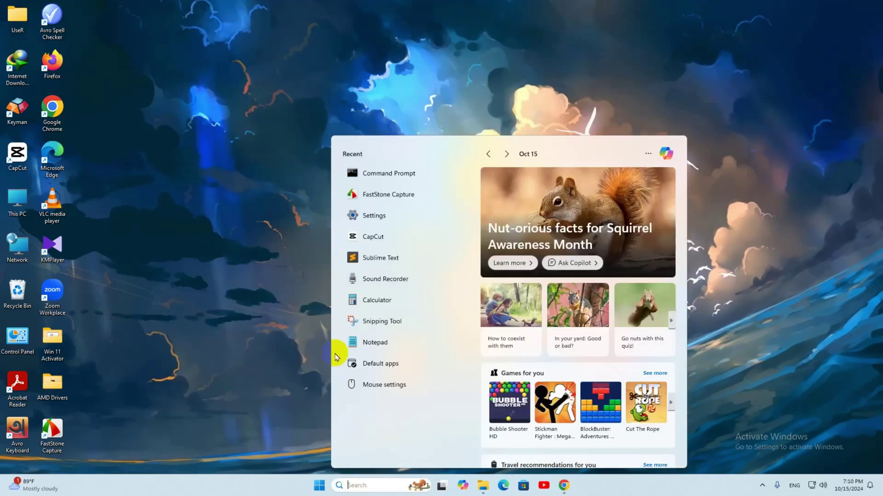
text(cmd)
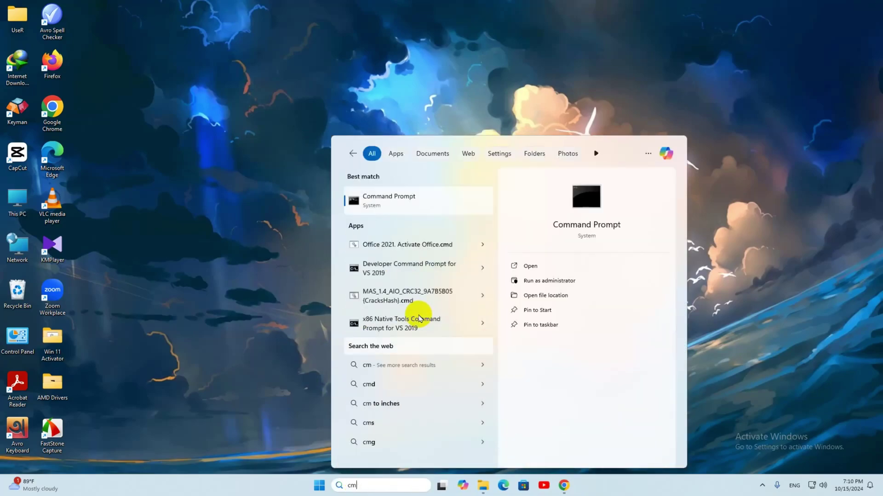
click(426, 202)
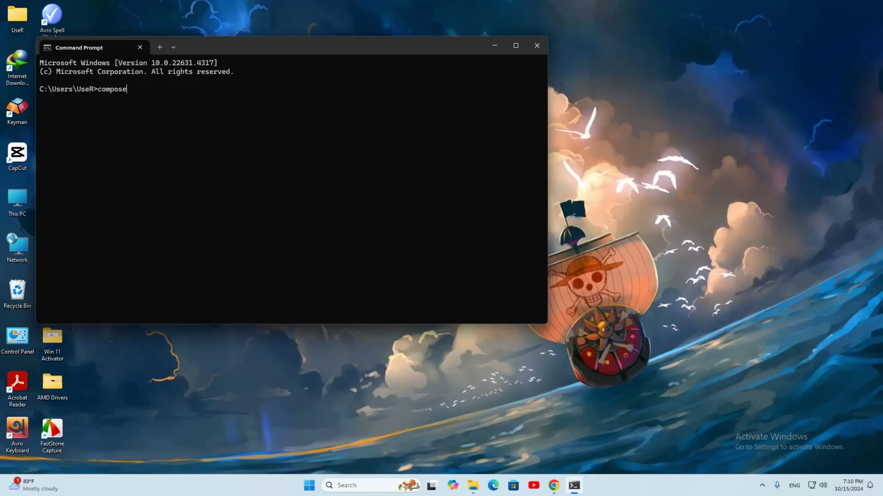
key(Return)
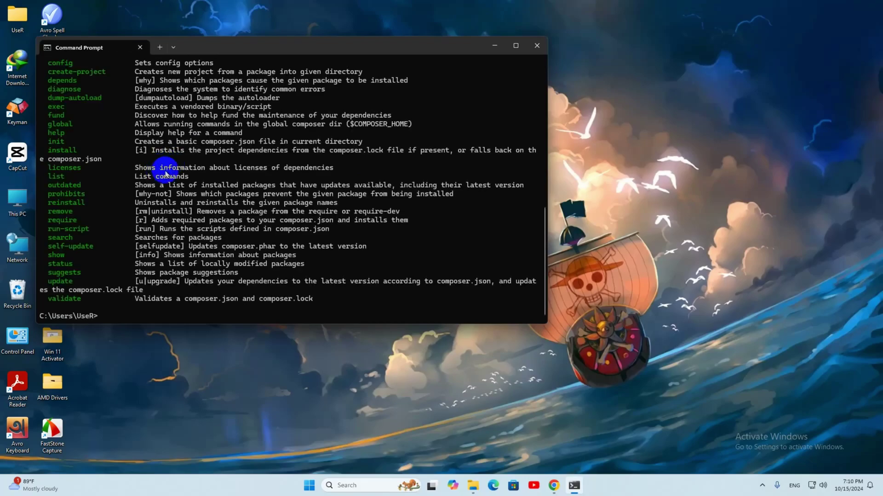
scroll(262, 184, up, 20)
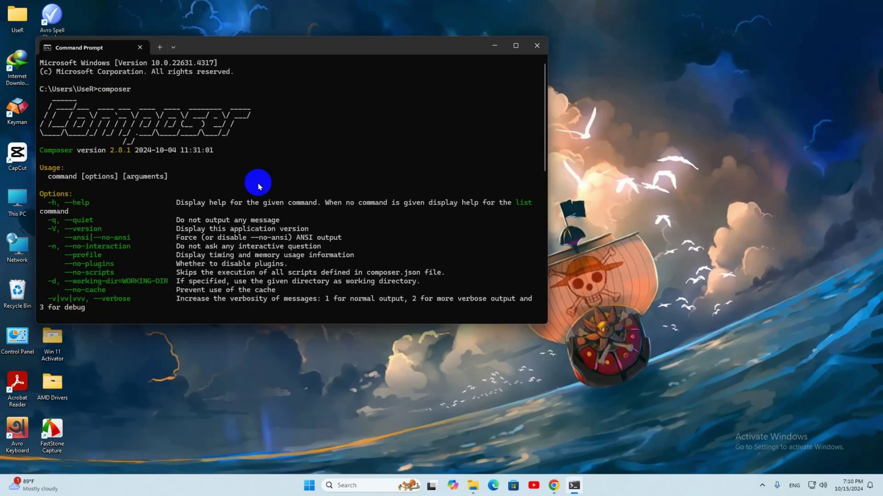
drag(42, 115, 376, 273)
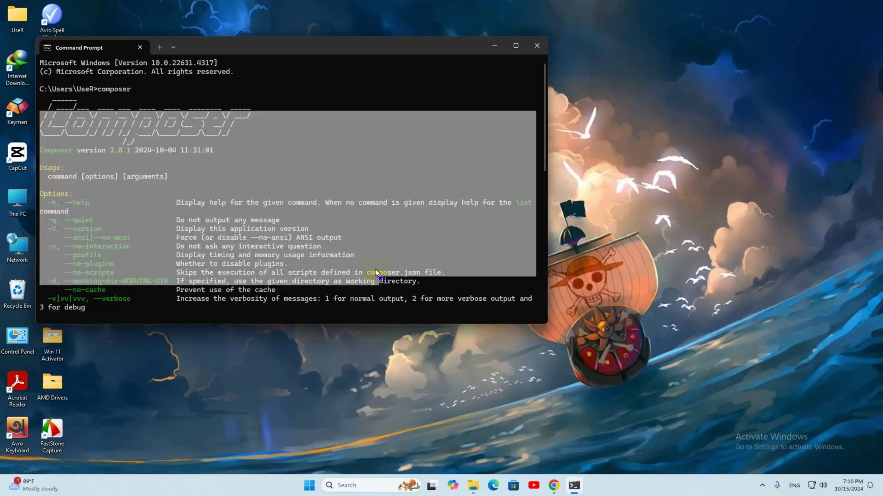
click(387, 206)
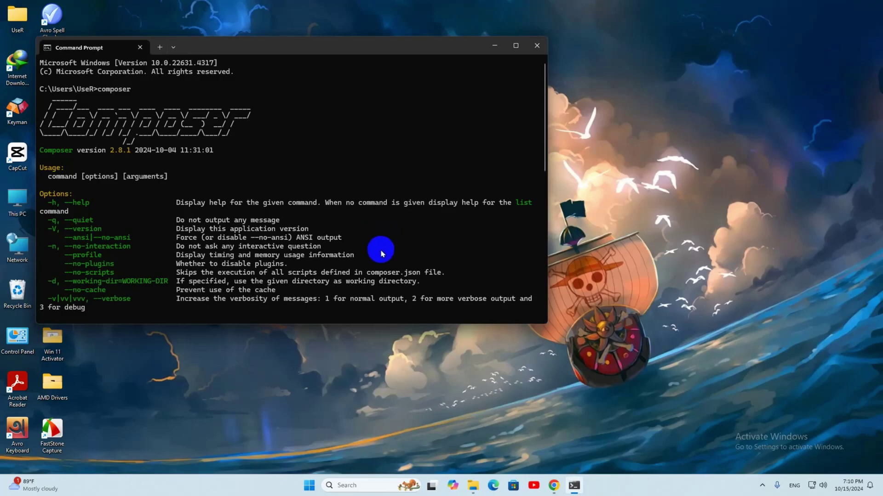
click(537, 46)
Switch to Google Chrome, search for "laravel" in a new tab, and open the documentation on the laravel.com website
click(564, 486)
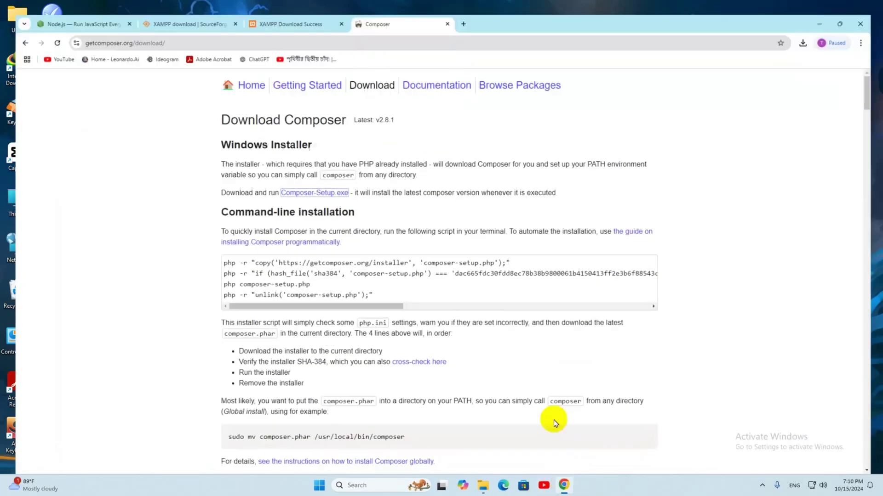
click(463, 9)
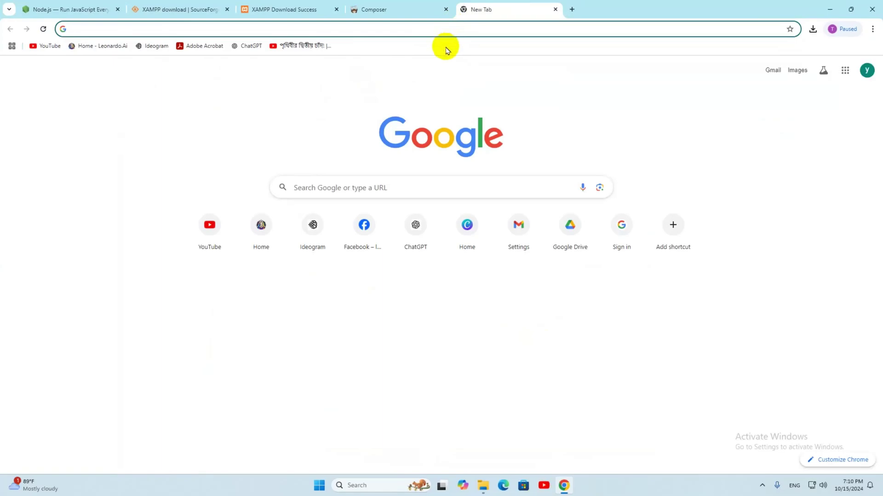
text(laravel)
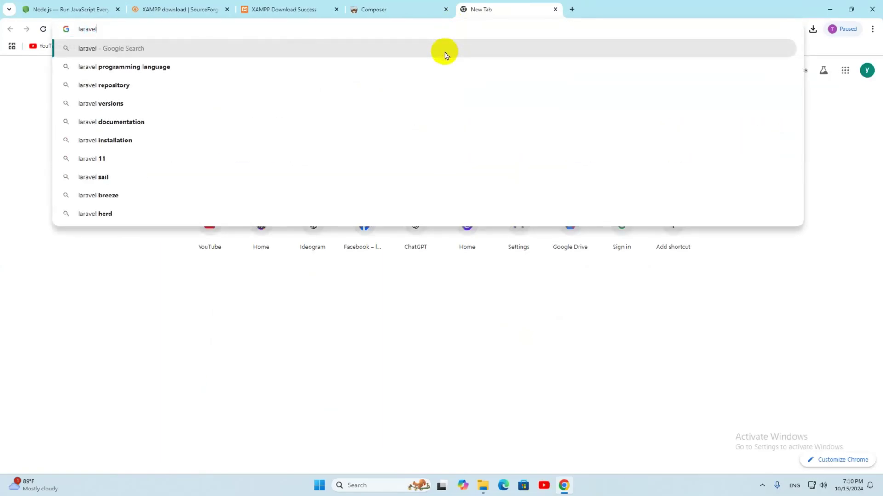
click(445, 55)
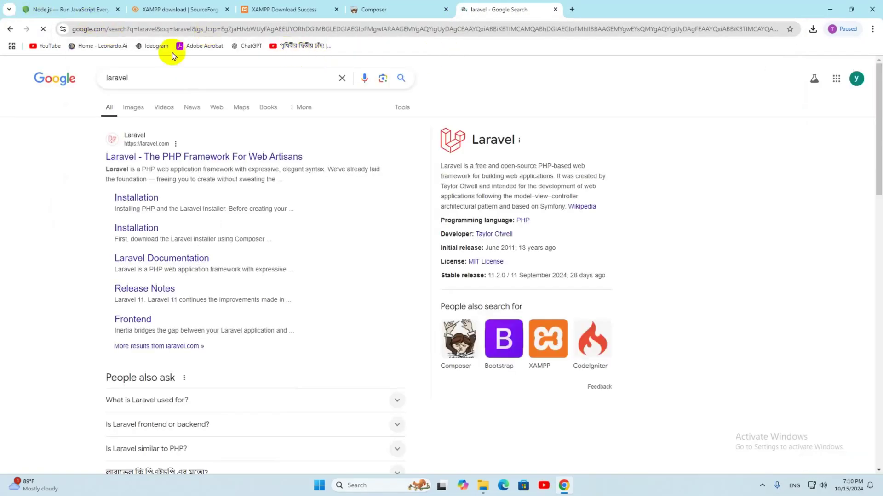
click(181, 157)
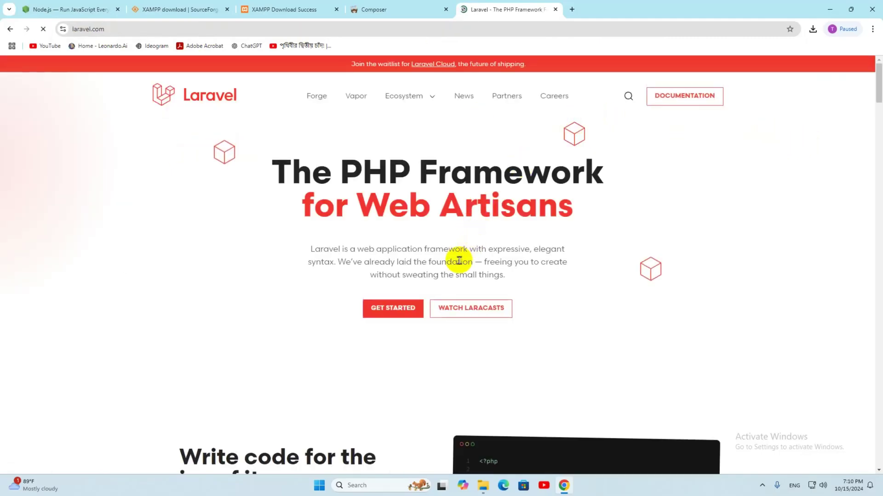
click(699, 98)
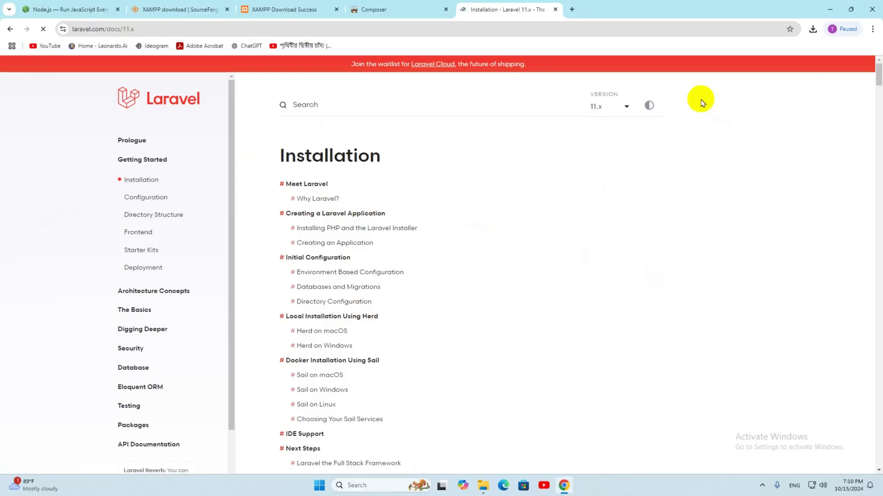
Find the Creating an Application section of the Laravel installation guide and copy the command "laravel new example-app"
drag(280, 159, 389, 161)
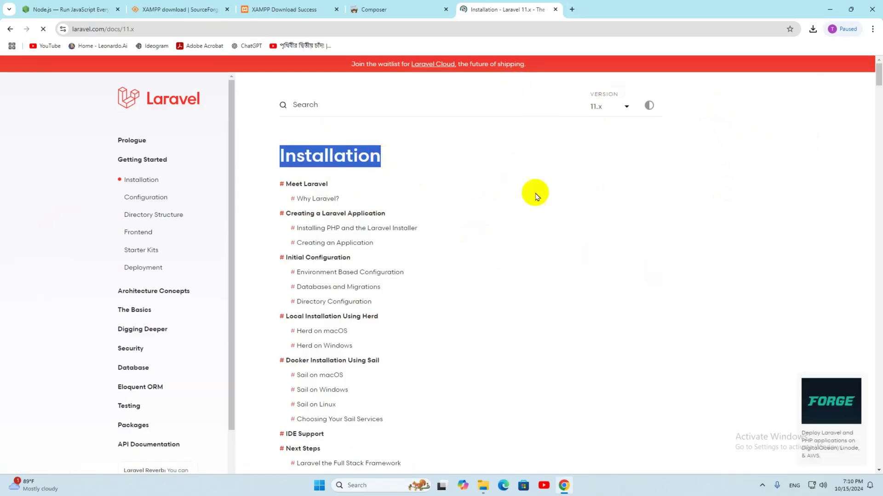
scroll(551, 221, down, 7)
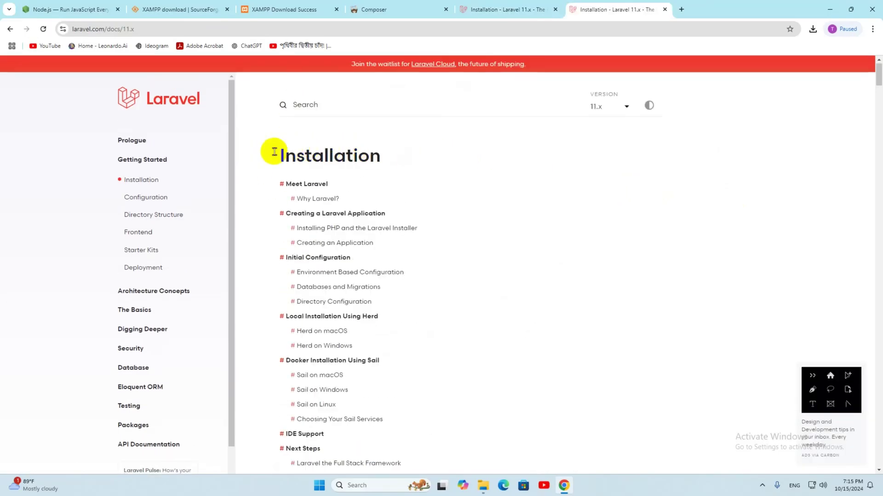
scroll(531, 161, down, 5)
scroll(613, 173, down, 20)
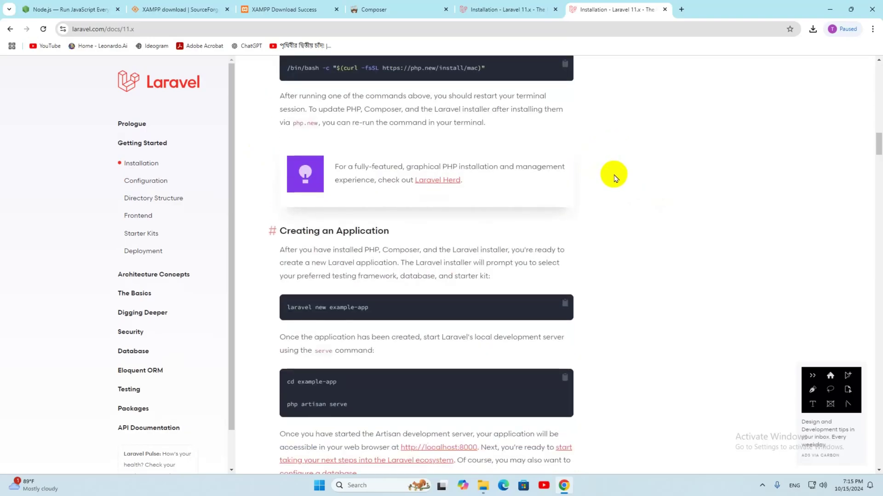
scroll(368, 177, up, 2)
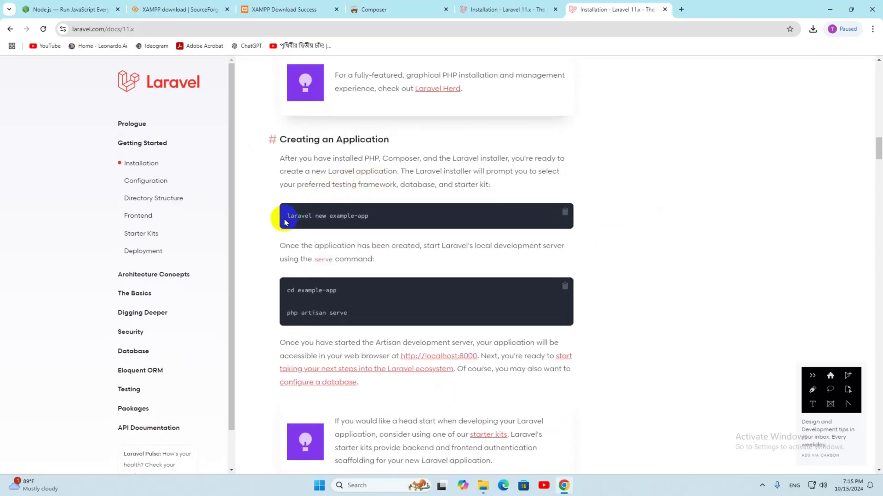
drag(285, 220, 394, 216)
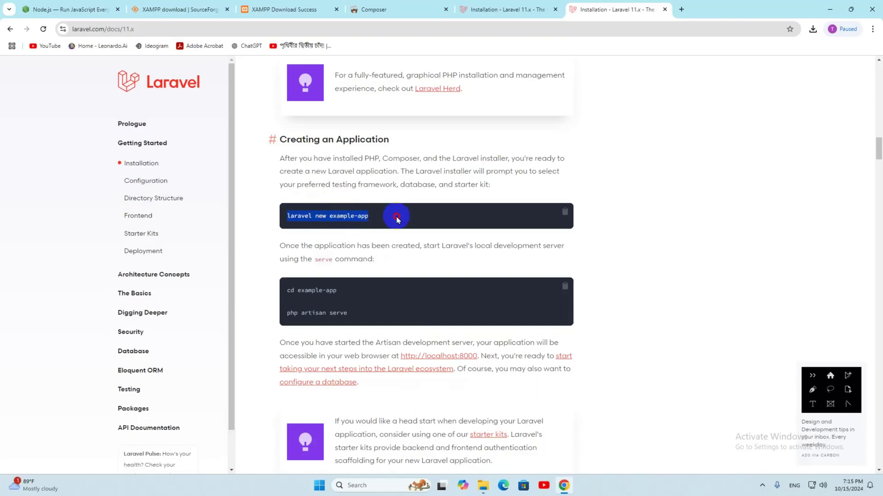
click(321, 218)
drag(328, 217, 282, 220)
key(ctrl+c)
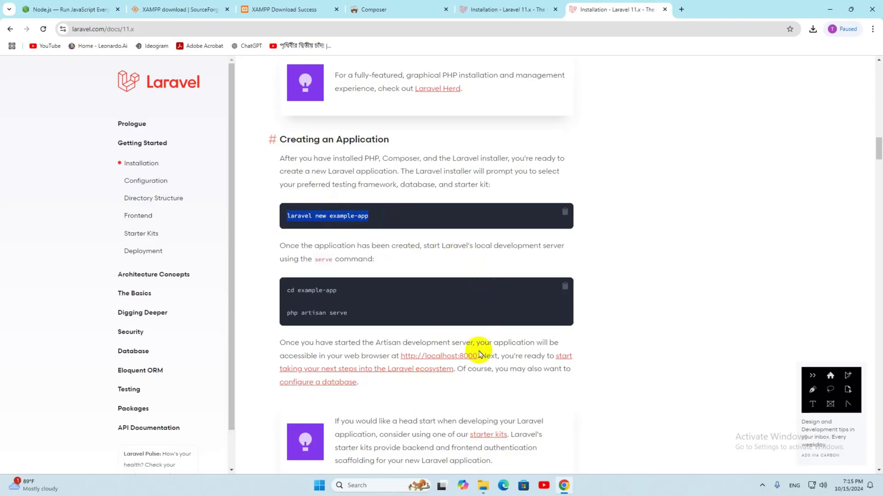
Switch to File Explorer, open the New Volume (D:) drive, start a command prompt from that location and enlarge its text
click(482, 490)
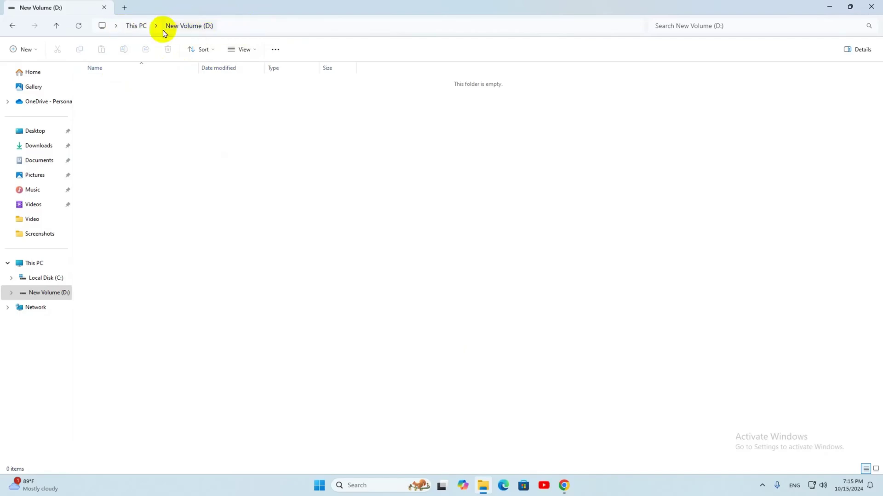
click(35, 263)
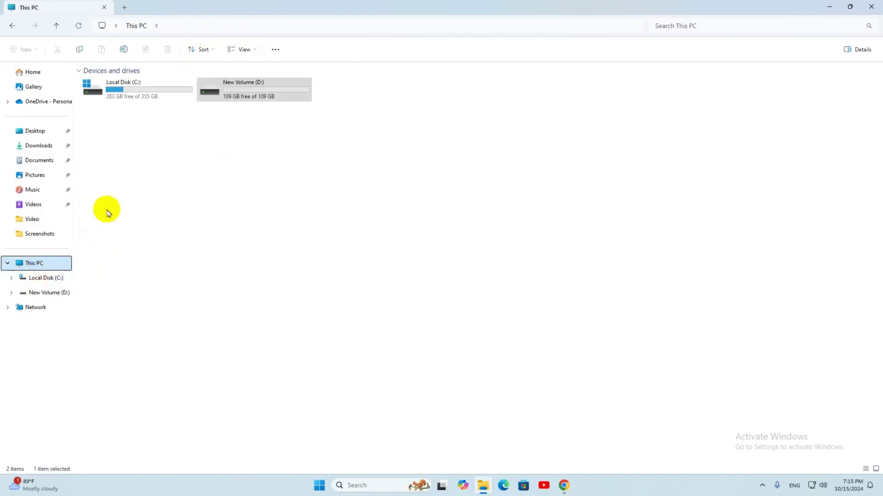
click(237, 87)
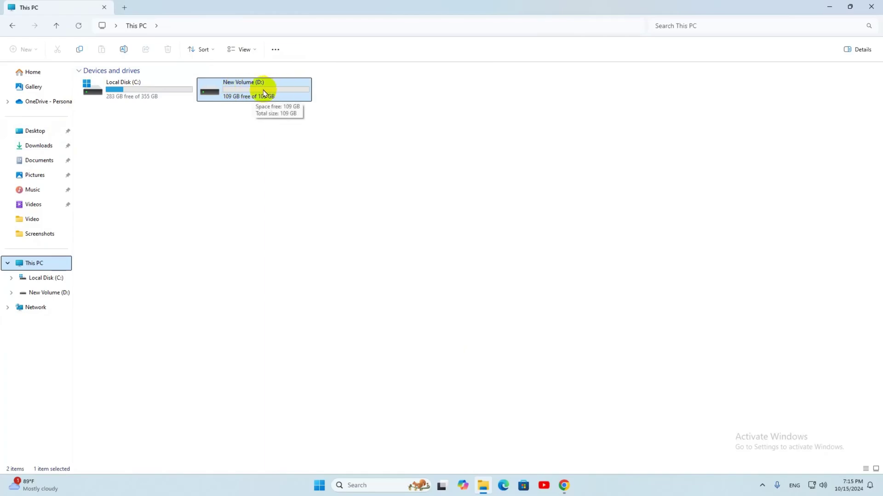
double_click(238, 85)
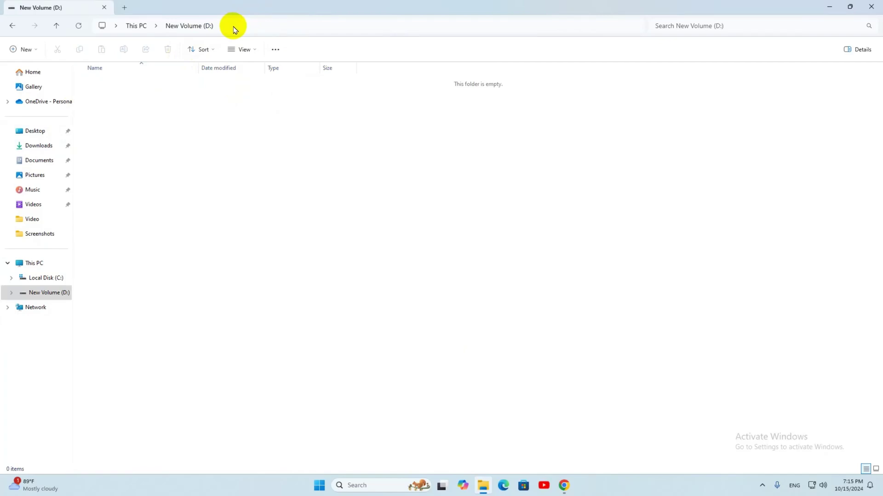
click(241, 26)
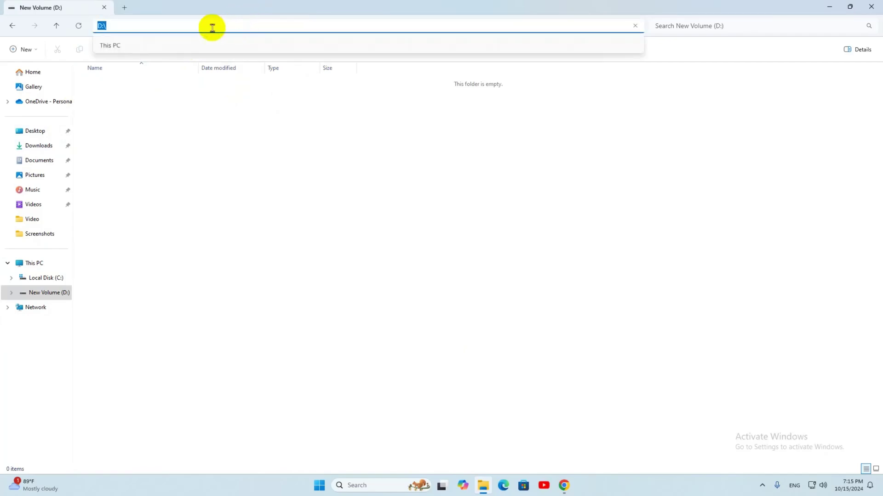
text(cmd)
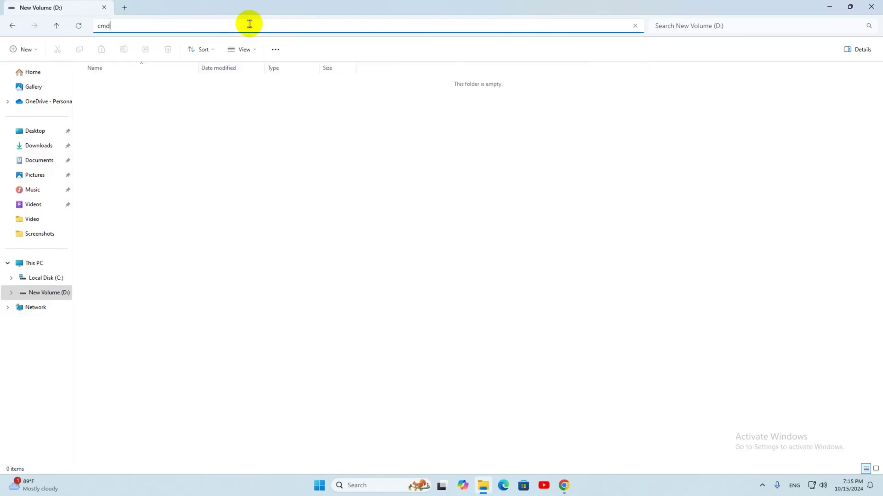
key(Return)
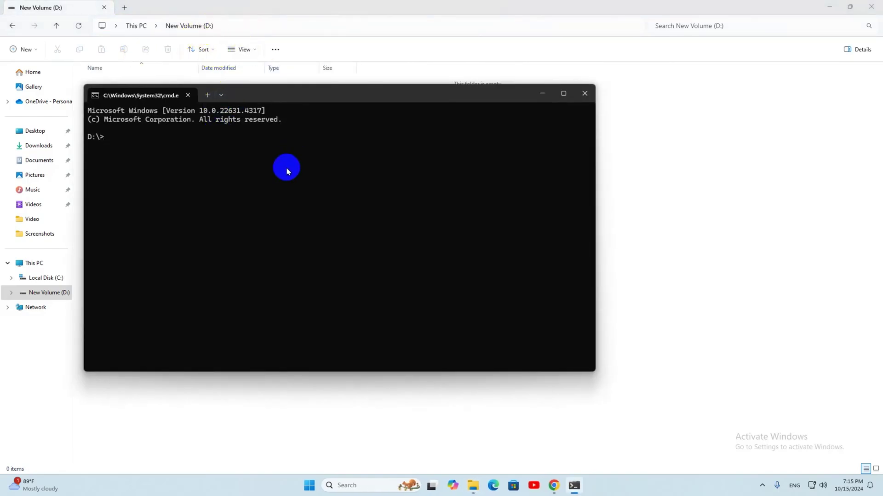
scroll(279, 208, up, 3)
scroll(279, 209, up, 1)
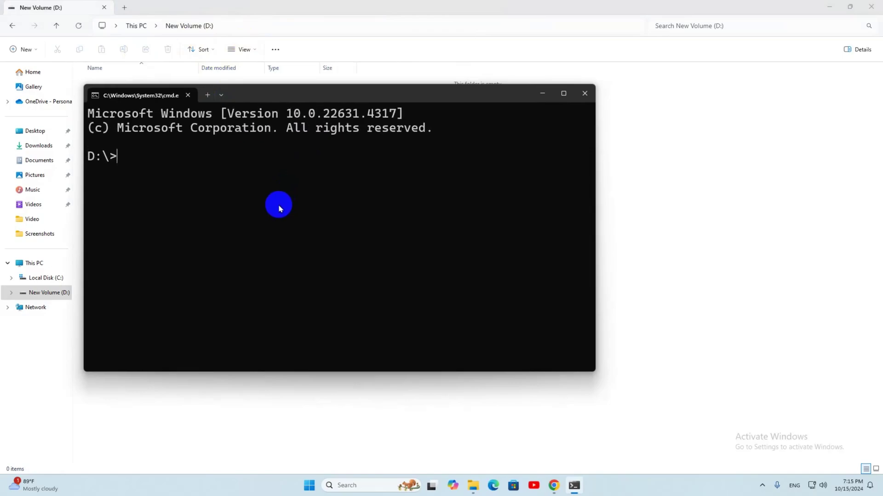
Try to create a Laravel application on D: by running the copied command with the name changed to examplelara
click(557, 490)
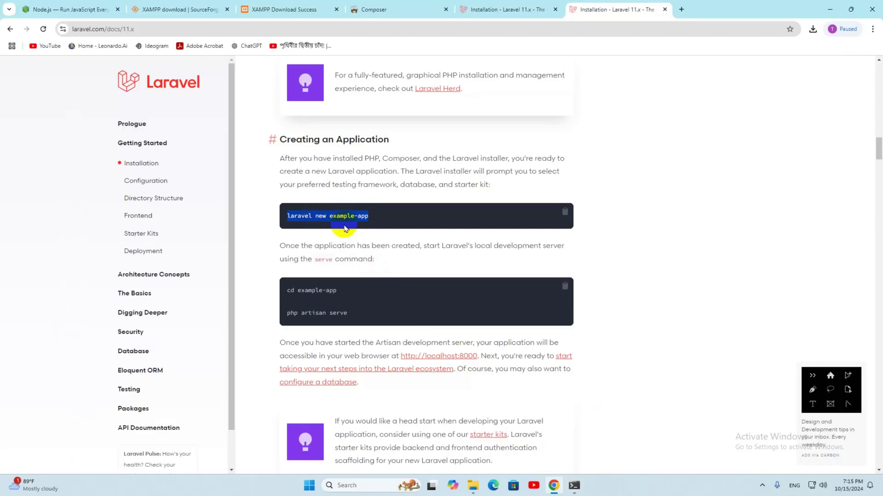
click(574, 485)
key(ctrl+v)
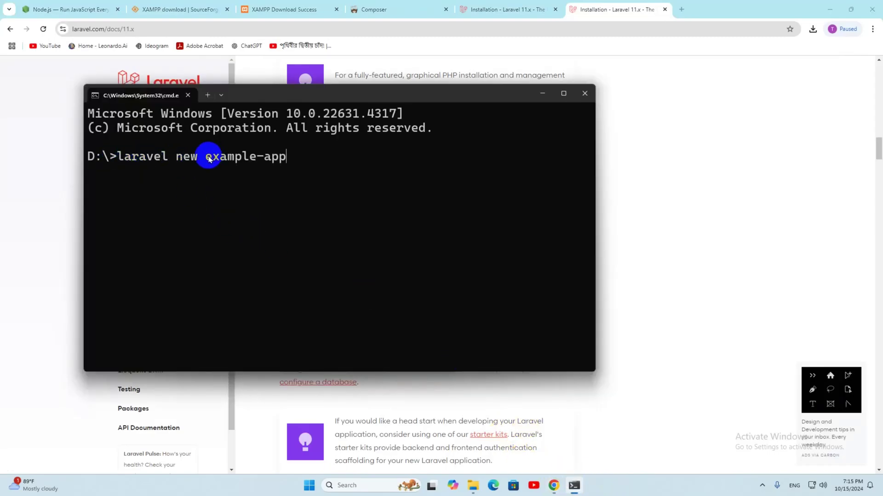
drag(206, 156, 287, 159)
click(289, 160)
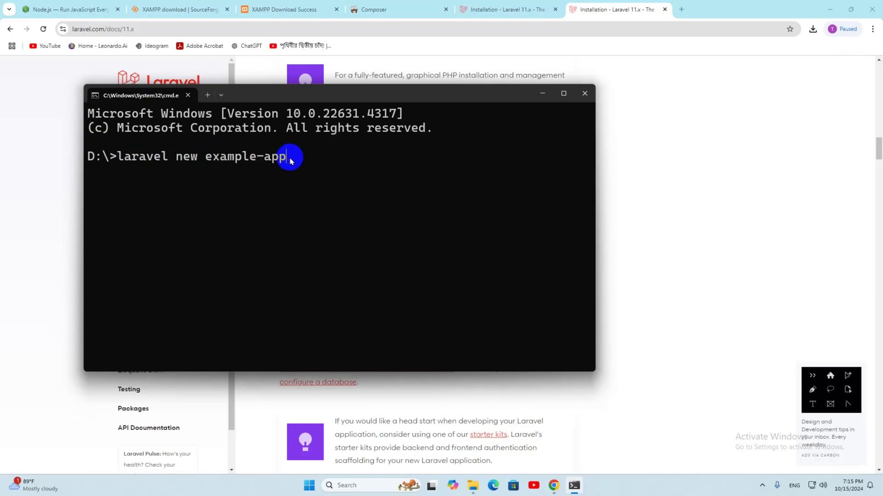
key(BackSpace)
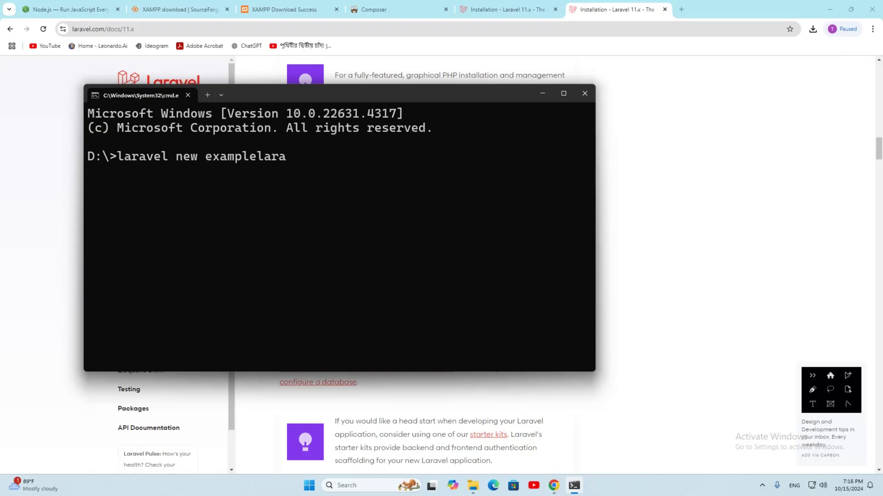
key(Return)
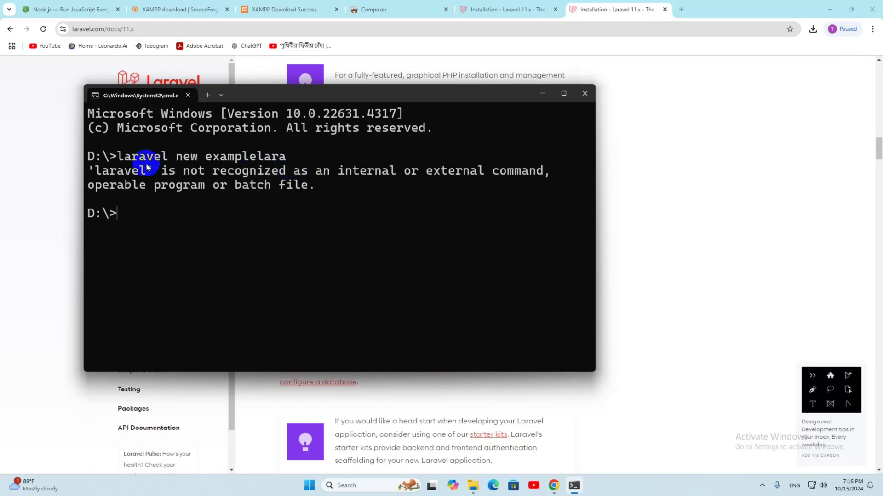
drag(147, 170, 323, 186)
click(338, 188)
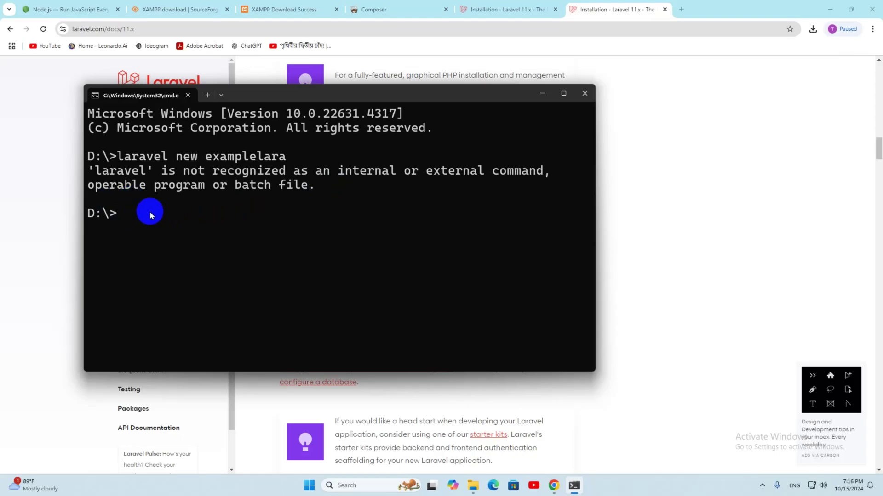
drag(118, 157, 321, 162)
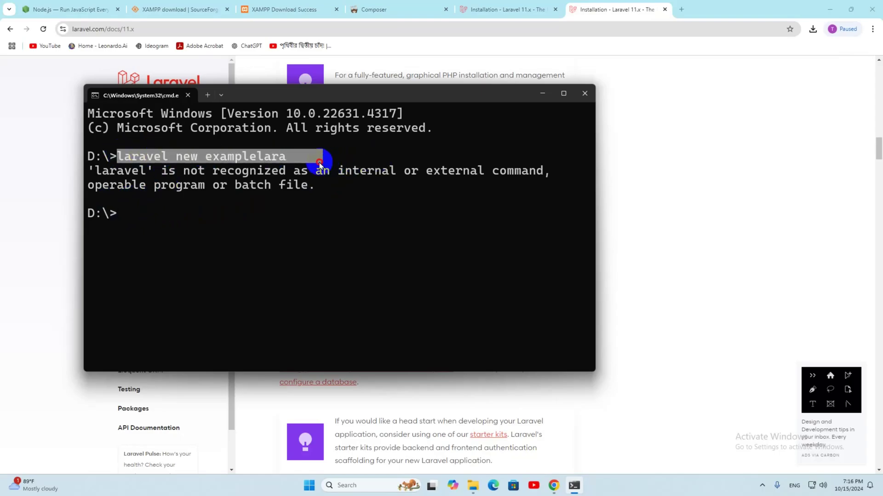
click(371, 157)
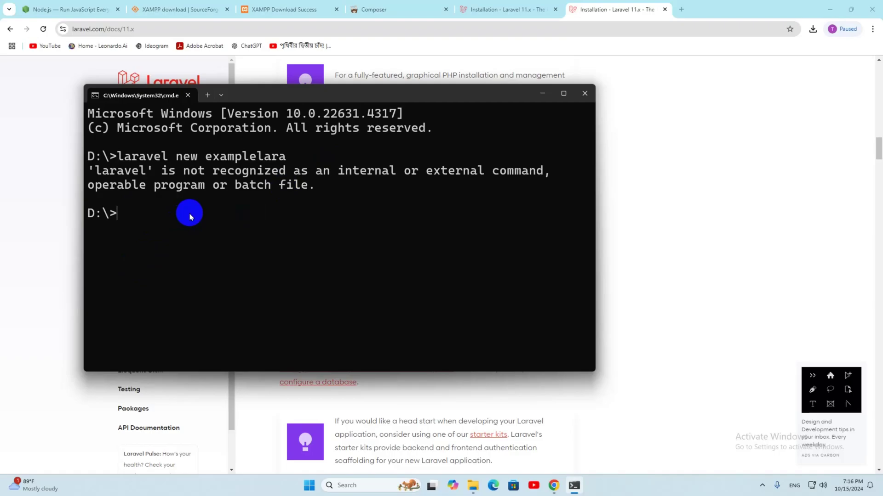
Install the Laravel installer globally by running "composer global require laravel/installer", and minimize the browser windows
text(co)
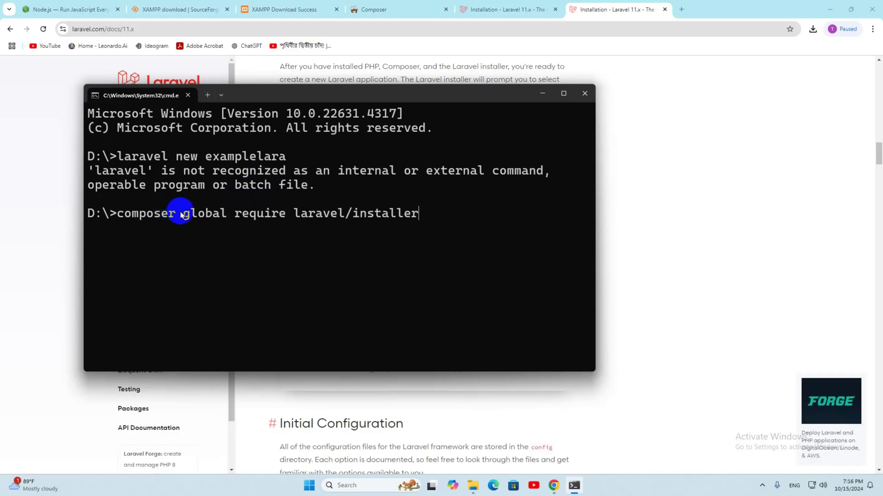
drag(183, 215, 229, 214)
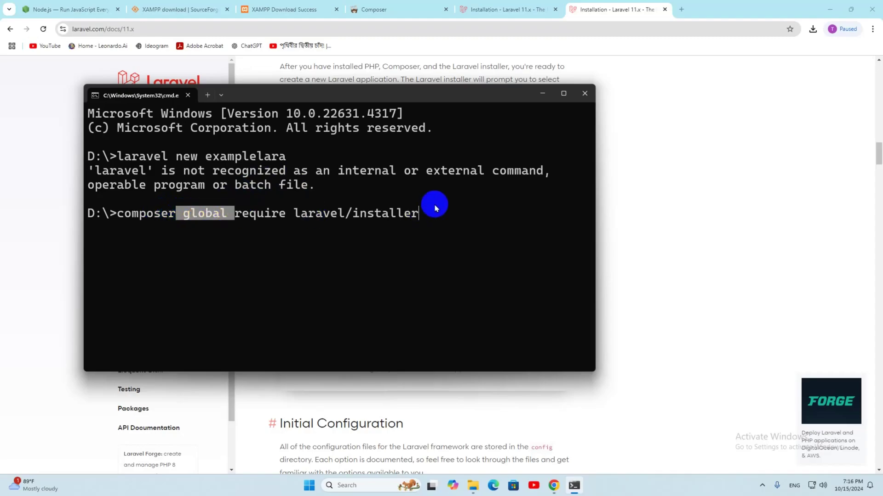
drag(433, 213, 292, 209)
click(228, 211)
drag(229, 213, 443, 216)
click(182, 209)
click(428, 216)
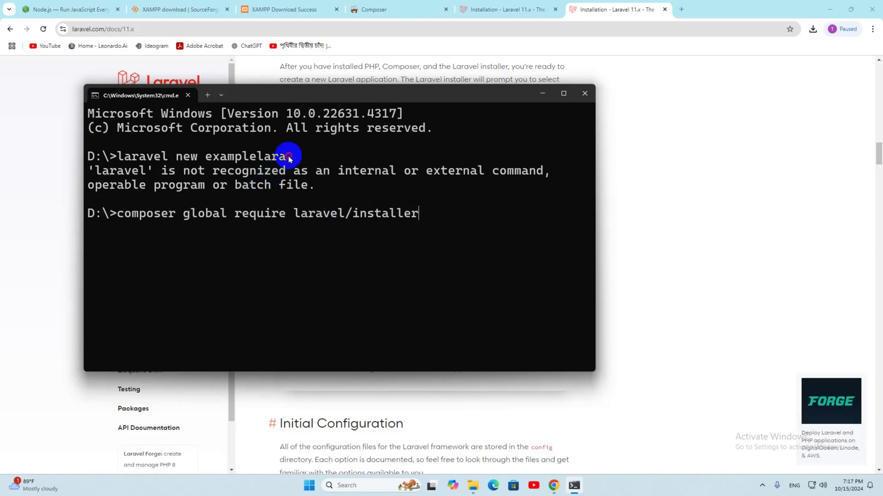
drag(293, 156, 118, 155)
key(ctrl+c)
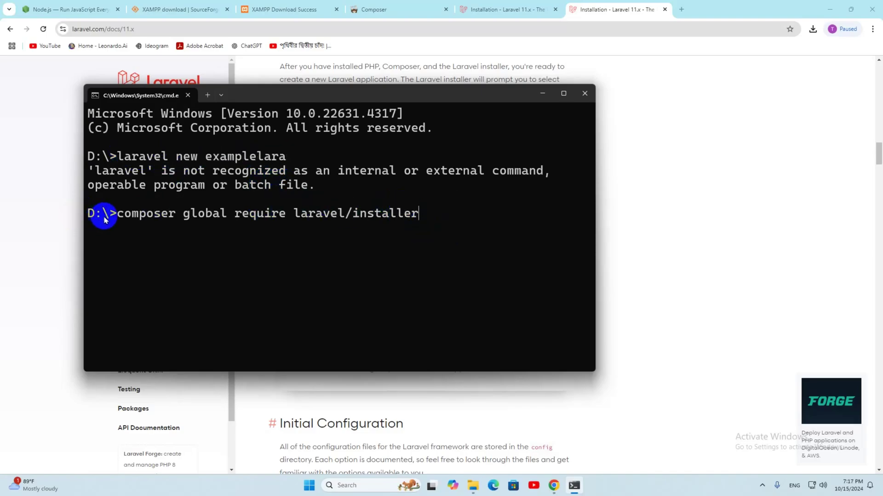
drag(117, 216, 441, 219)
key(ctrl+c)
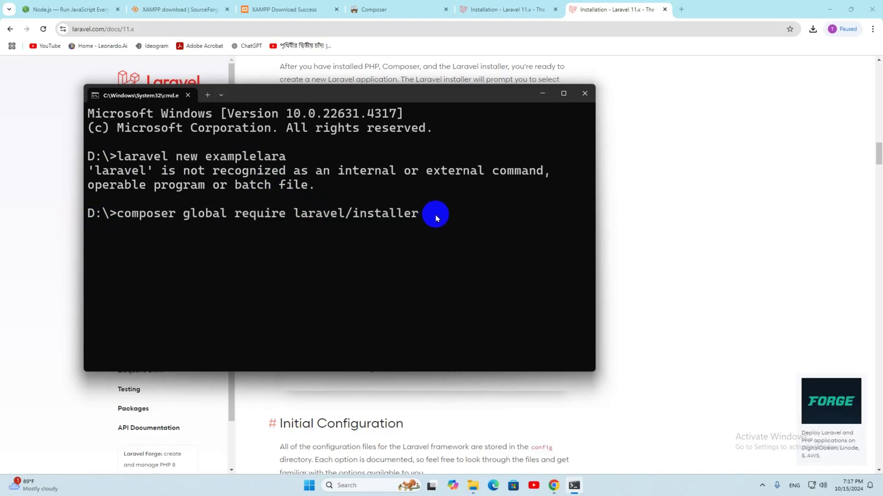
key(Return)
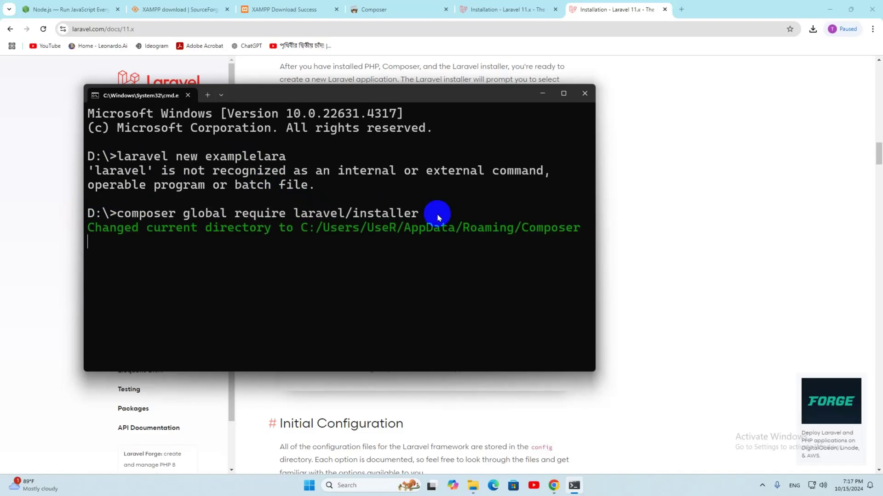
click(831, 11)
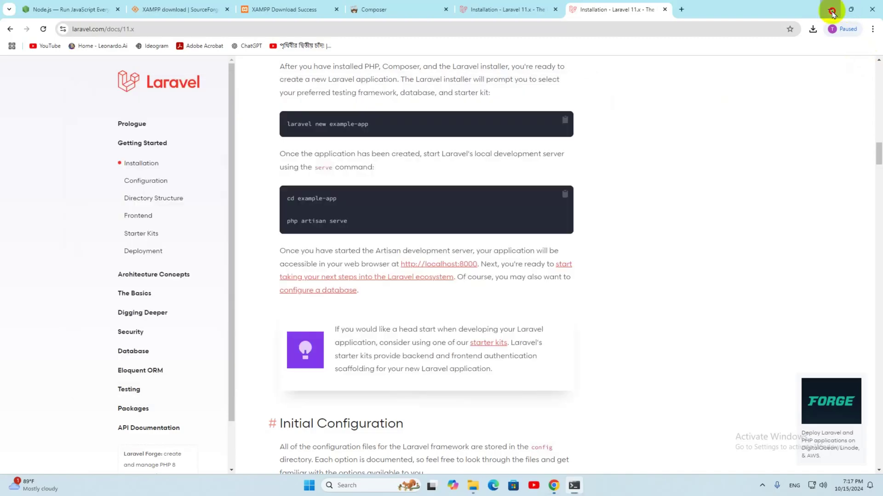
click(830, 9)
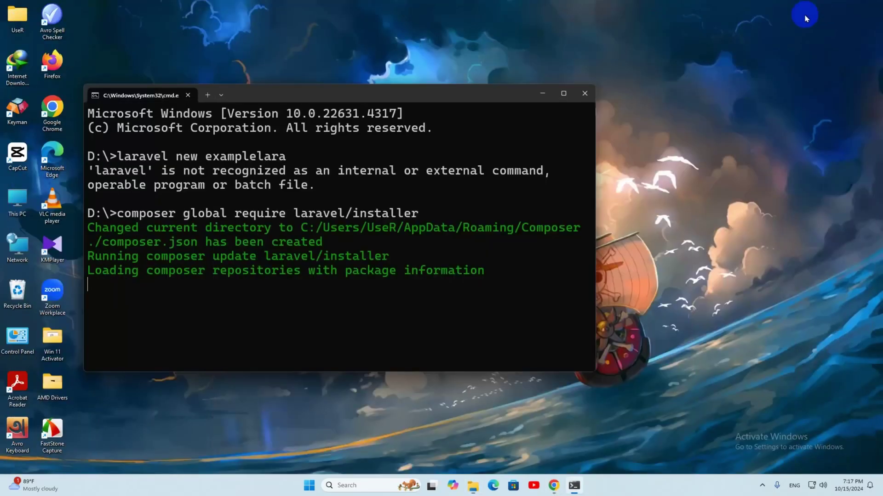
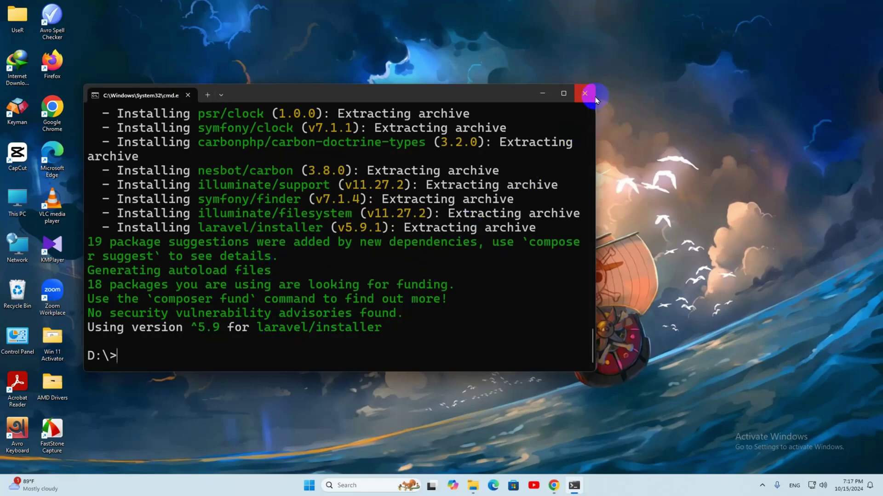
Close the command prompt, open the New Volume (D:) drive in File Explorer, and start a fresh command prompt there with enlarged text
click(585, 94)
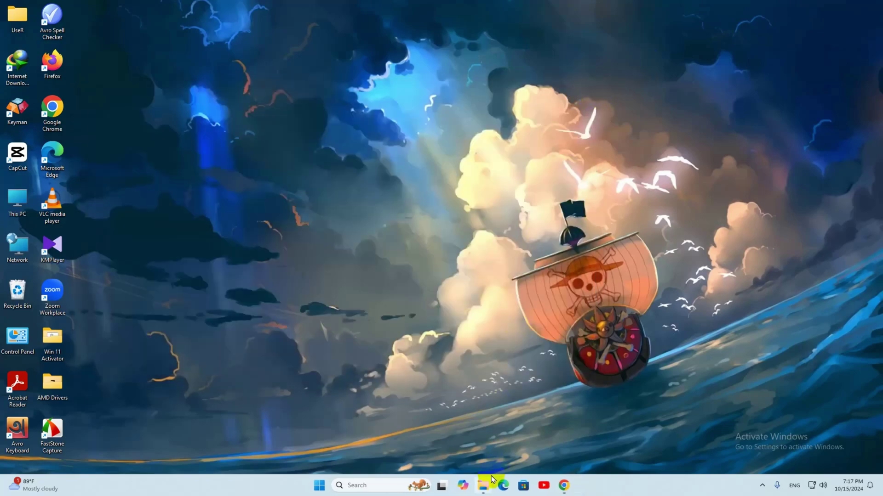
click(492, 479)
click(36, 269)
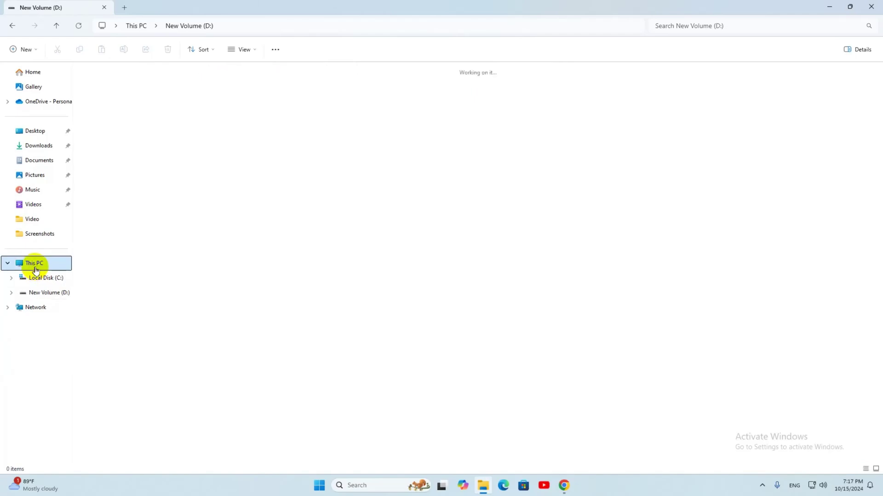
click(236, 87)
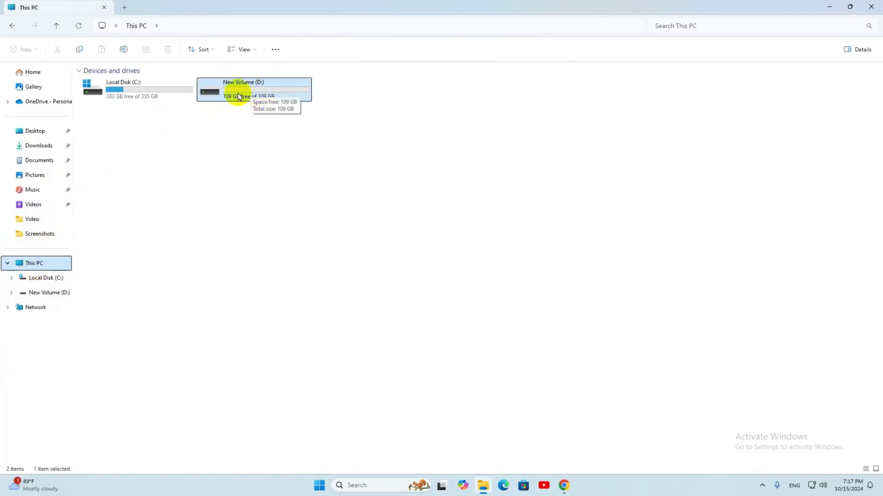
double_click(255, 85)
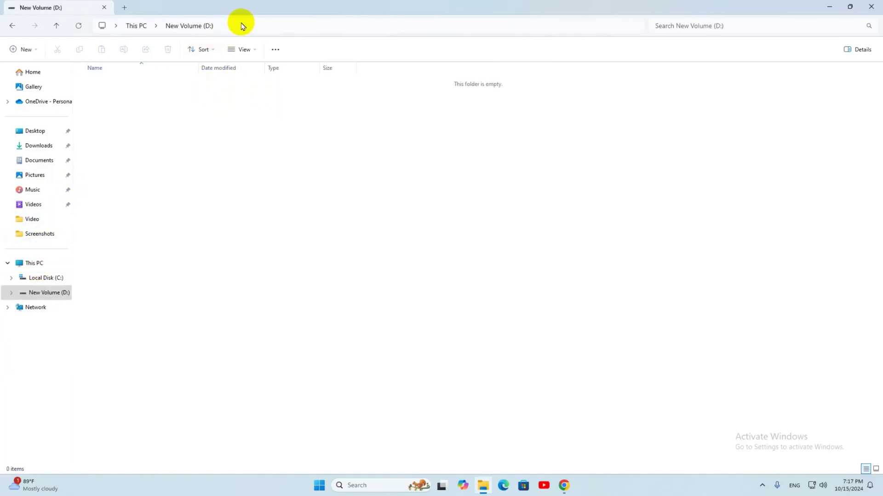
click(244, 26)
text(cmd)
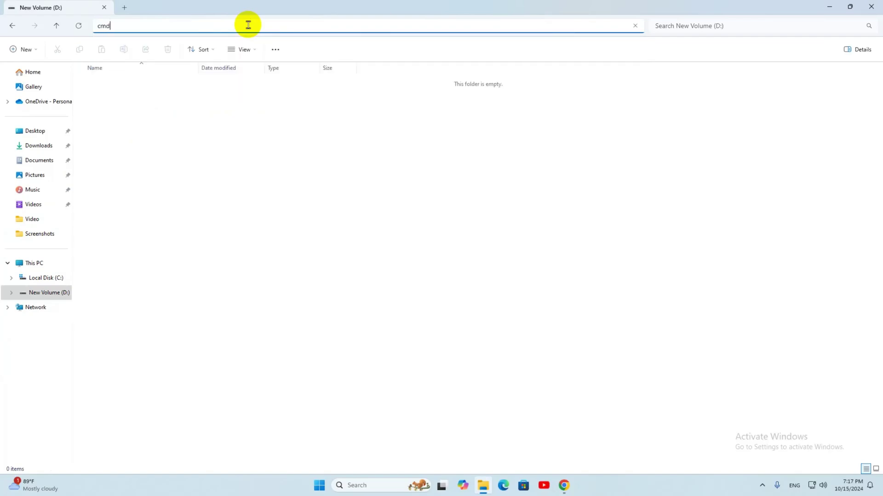
key(Return)
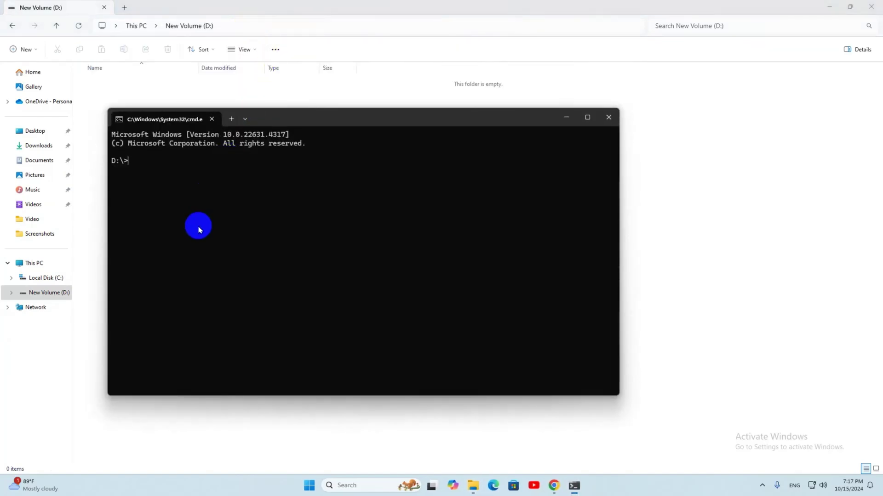
scroll(227, 224, up, 2)
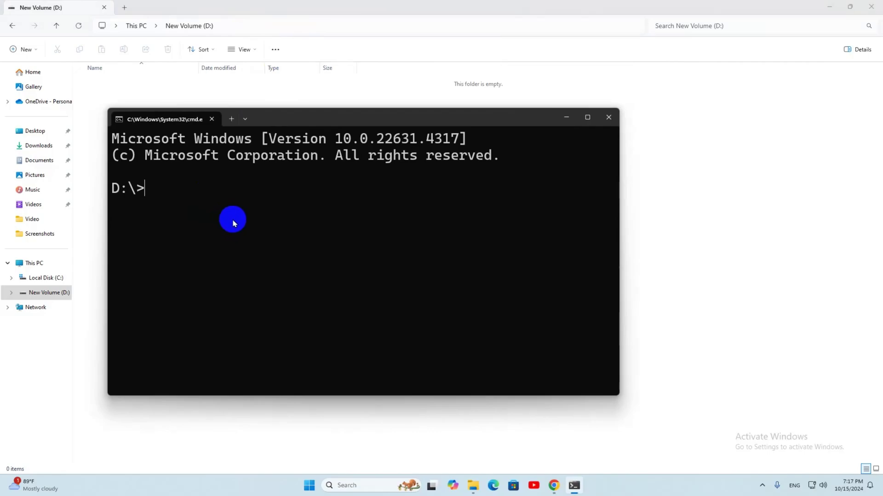
Check the application creation command in the Laravel documentation and run "laravel new myfirstlaravel" in the D: command prompt
click(551, 486)
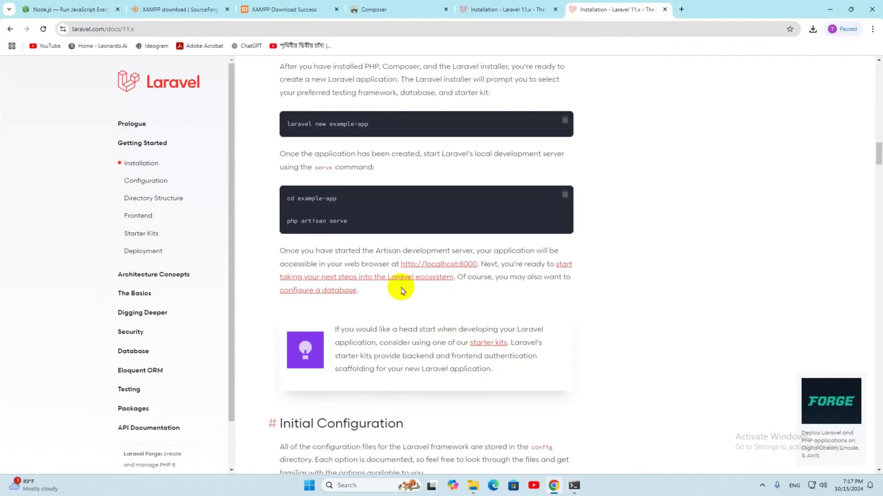
drag(373, 124, 277, 128)
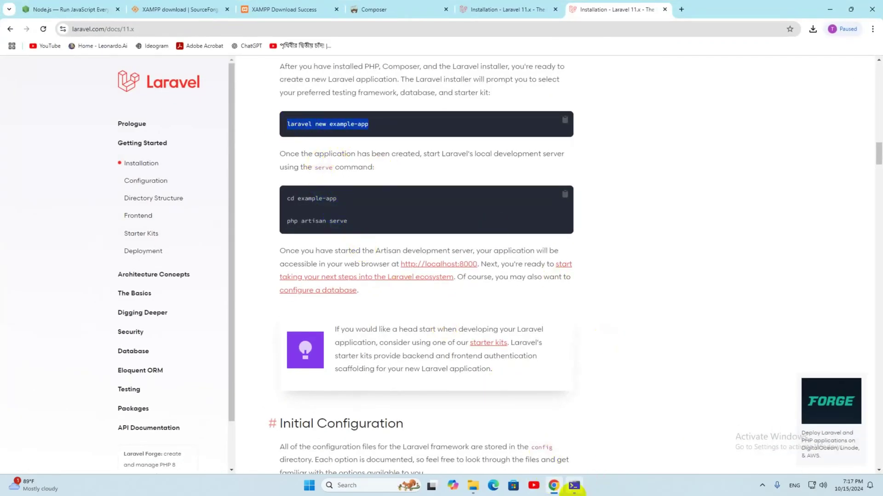
click(574, 486)
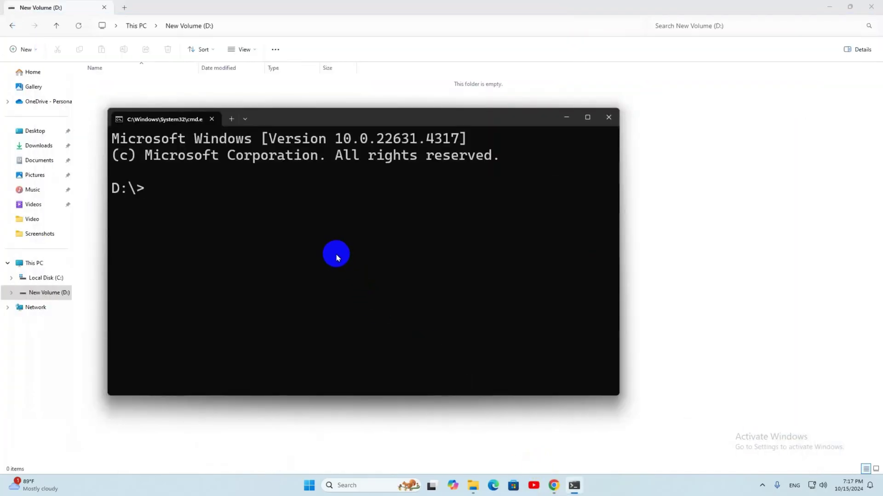
text(laravel new)
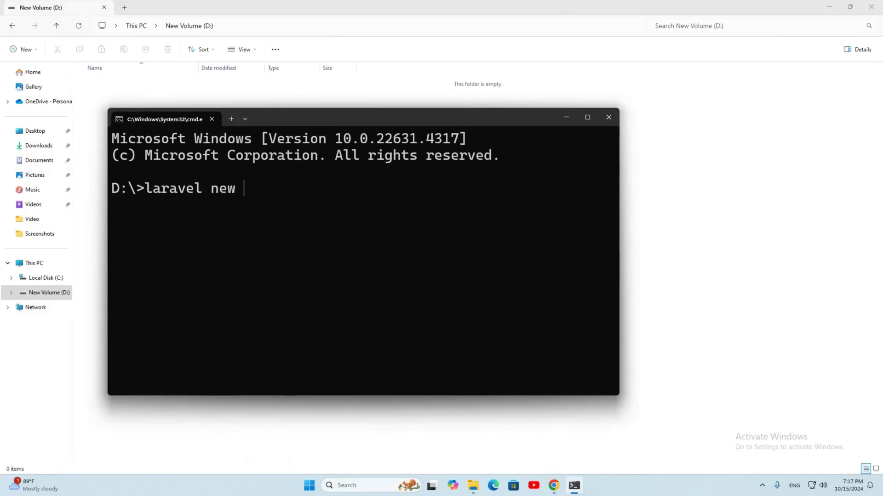
drag(136, 171, 248, 192)
click(248, 193)
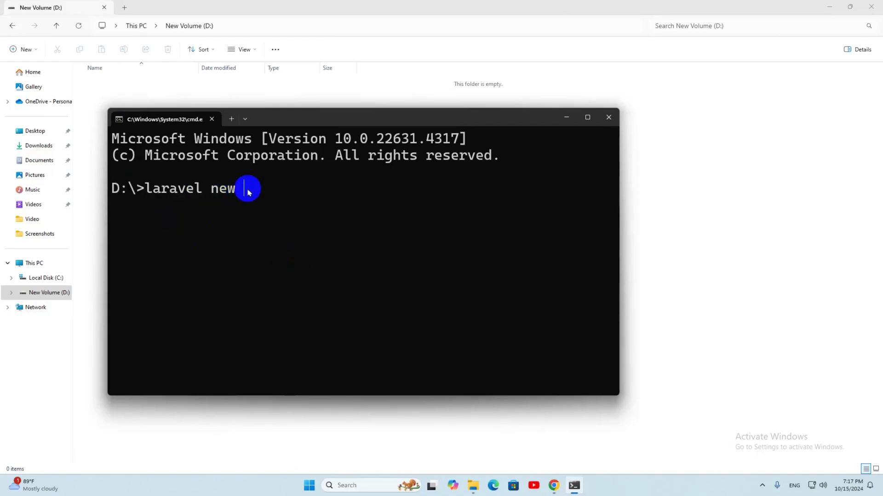
text(myfirstlaravel)
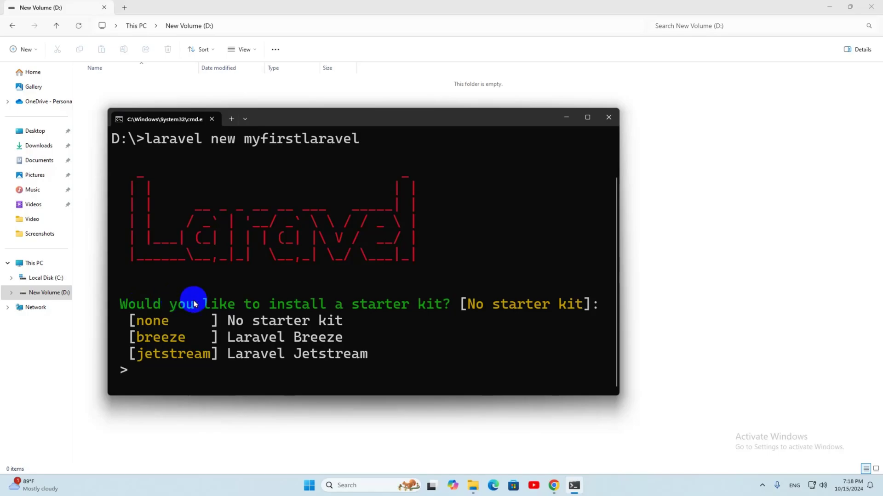
Answer the installer's questions with no starter kit (none) and option 0, Pest, as the testing framework
drag(270, 304, 491, 304)
click(523, 304)
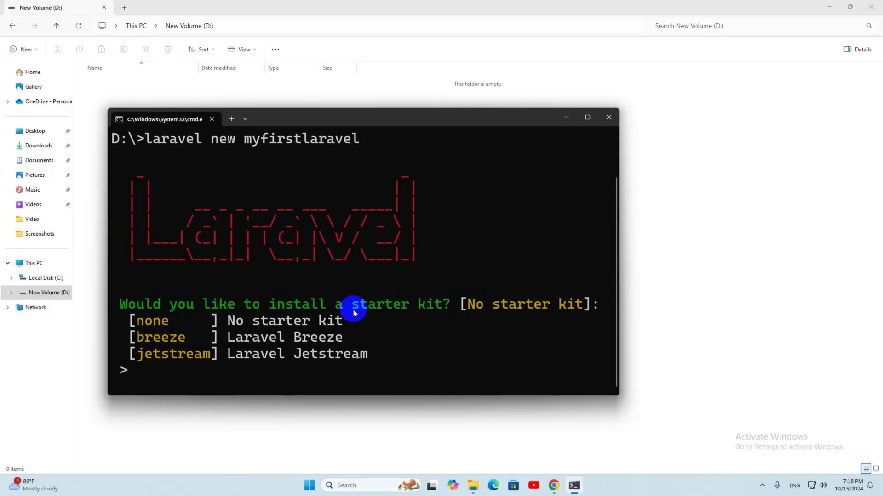
text(none)
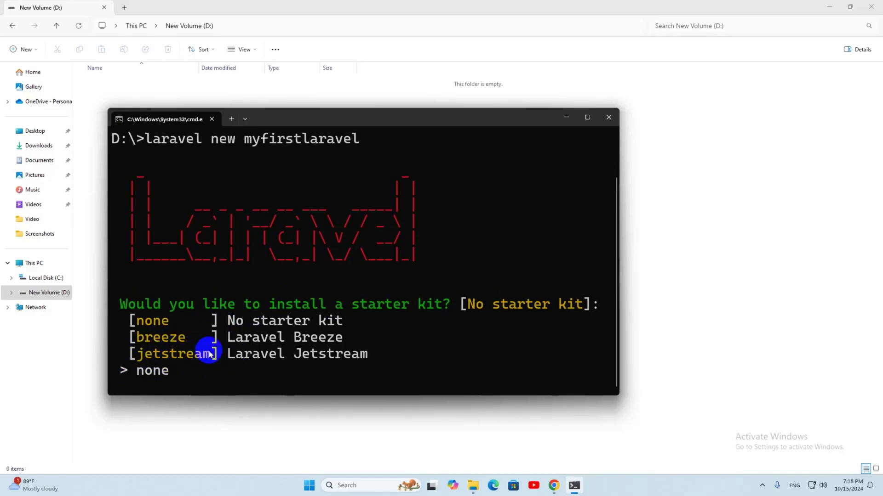
key(Return)
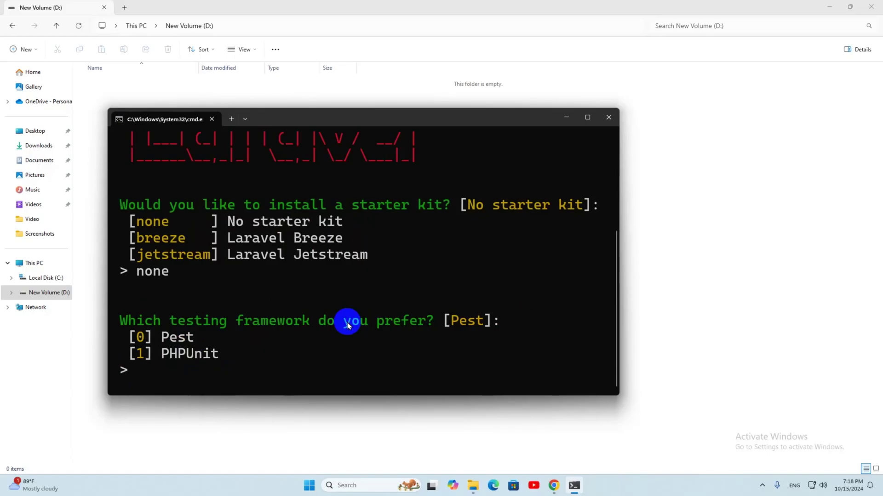
text(0)
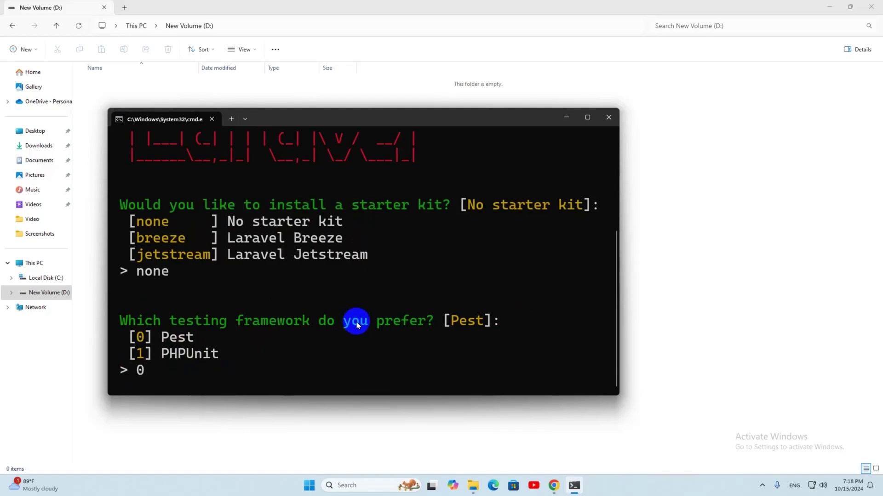
key(Return)
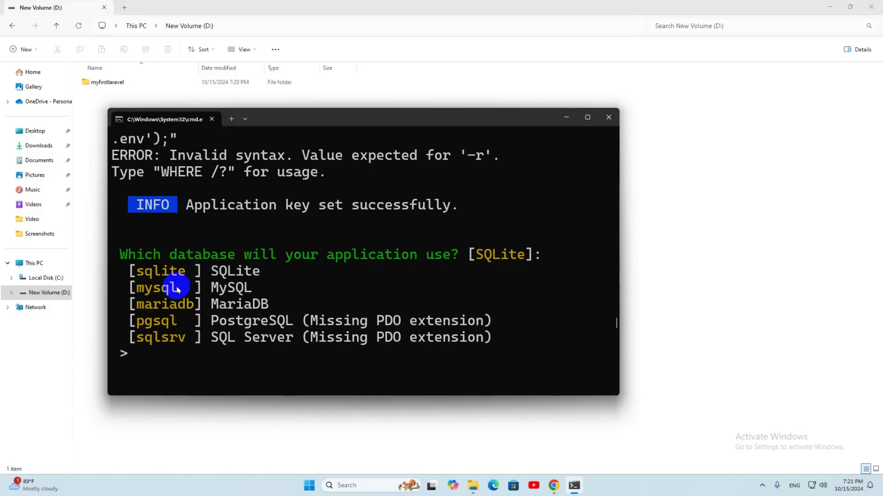
Accept the default SQLite database for the application and run the default database migrations
drag(177, 289, 138, 291)
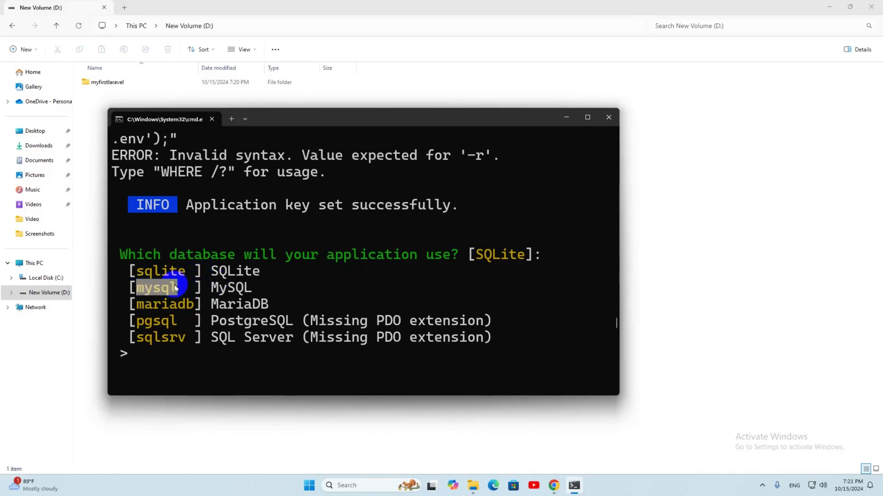
key(ctrl+c)
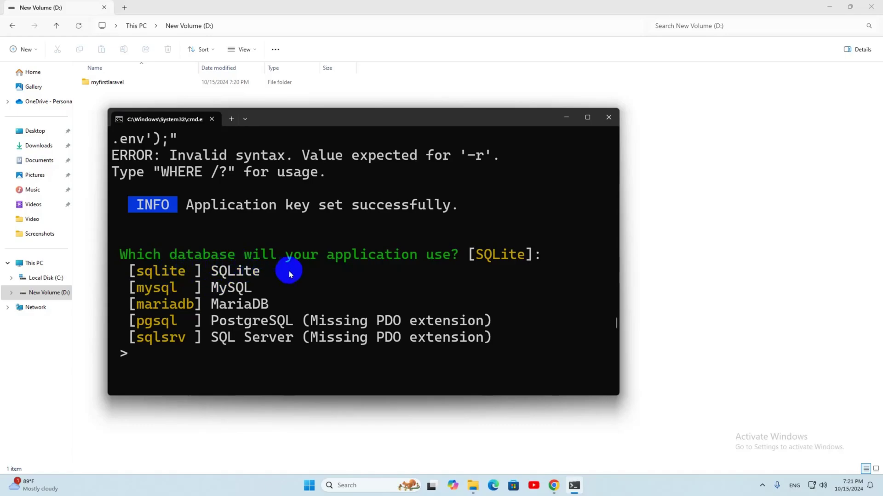
key(Return)
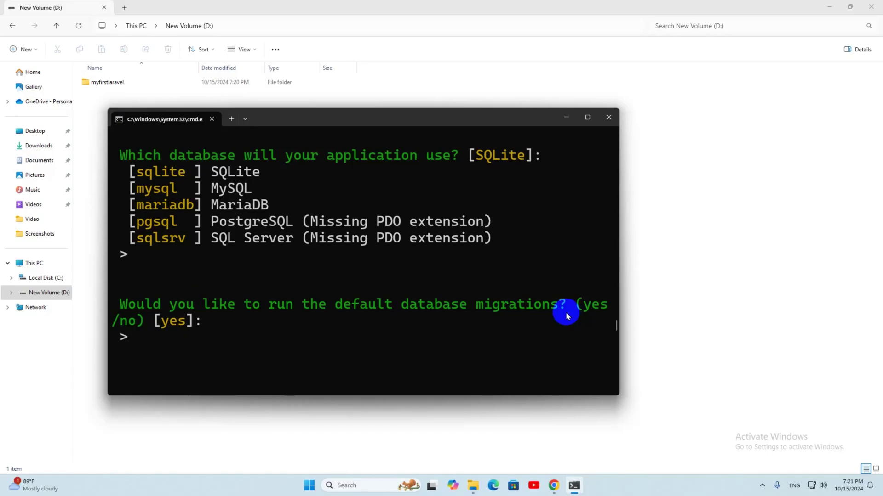
key(Return)
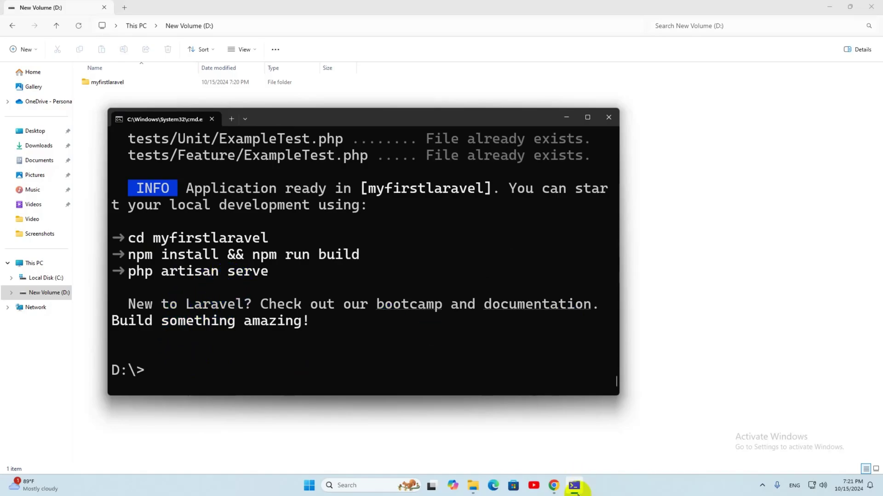
Review the start-up commands suggested for the new application: cd myfirstlaravel, npm install && npm run build, and php artisan serve
click(554, 488)
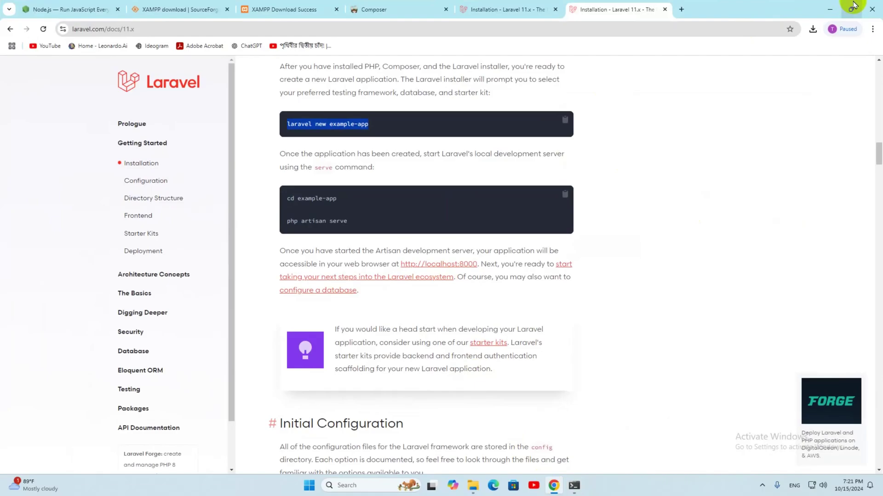
click(831, 10)
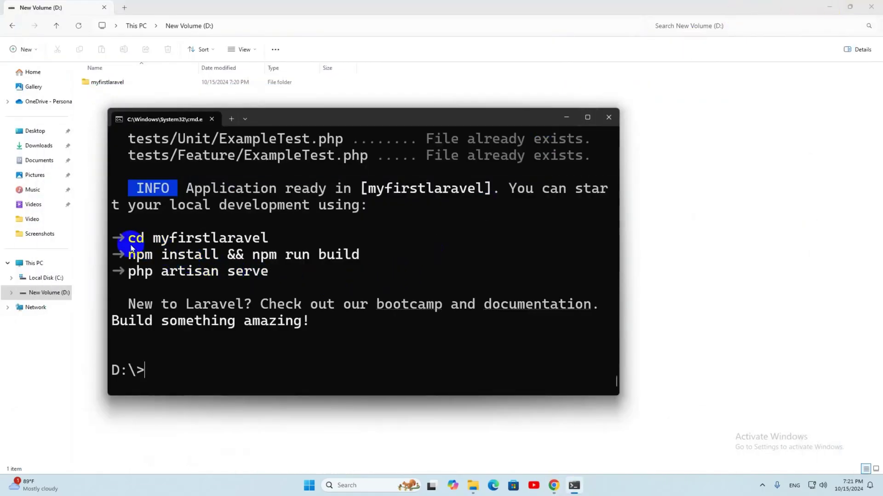
drag(131, 243, 271, 241)
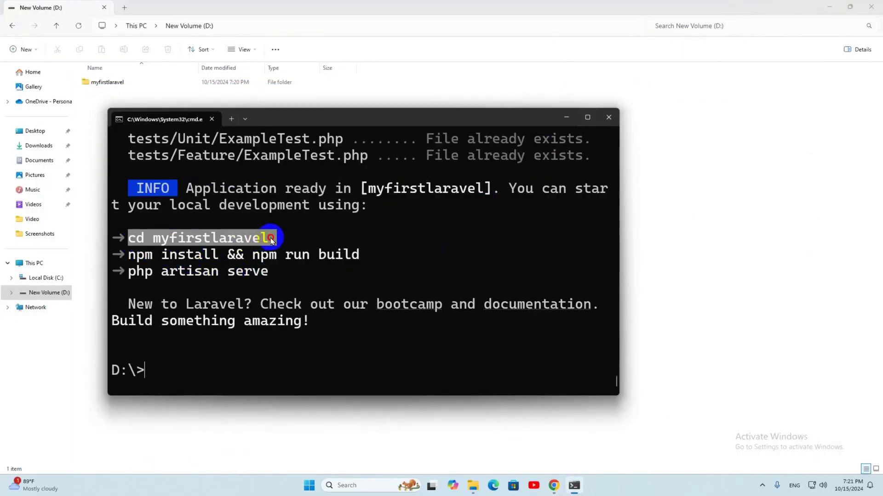
click(118, 236)
drag(154, 239, 271, 239)
drag(129, 259, 389, 259)
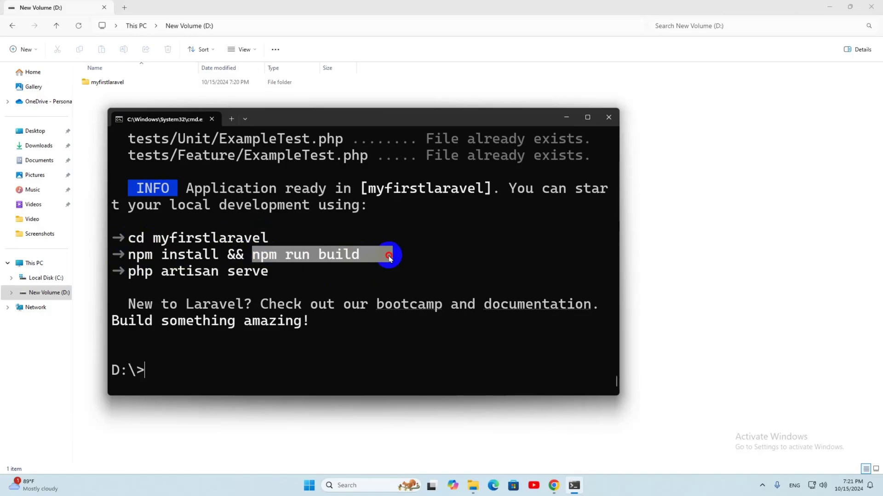
drag(285, 273, 134, 274)
right_click(134, 275)
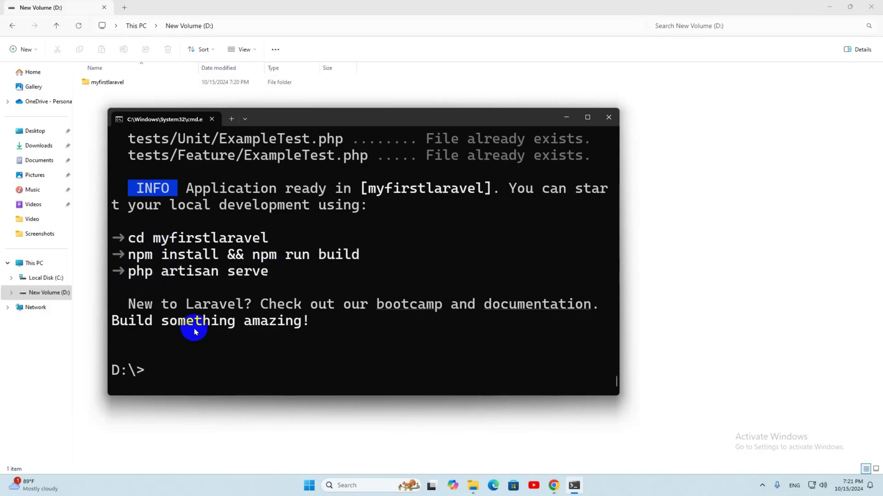
Close the command prompt, open the myfirstlaravel folder on the D: drive, and view its contents in different layouts, ending in the details layout
click(610, 118)
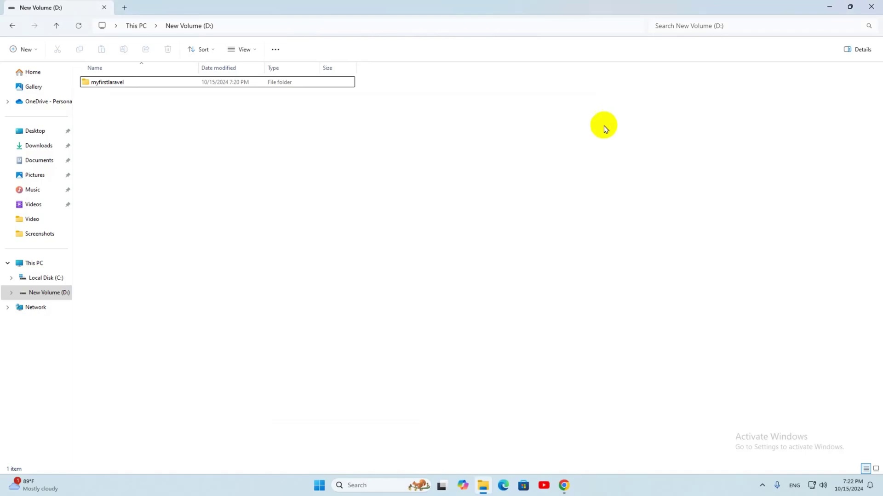
double_click(147, 83)
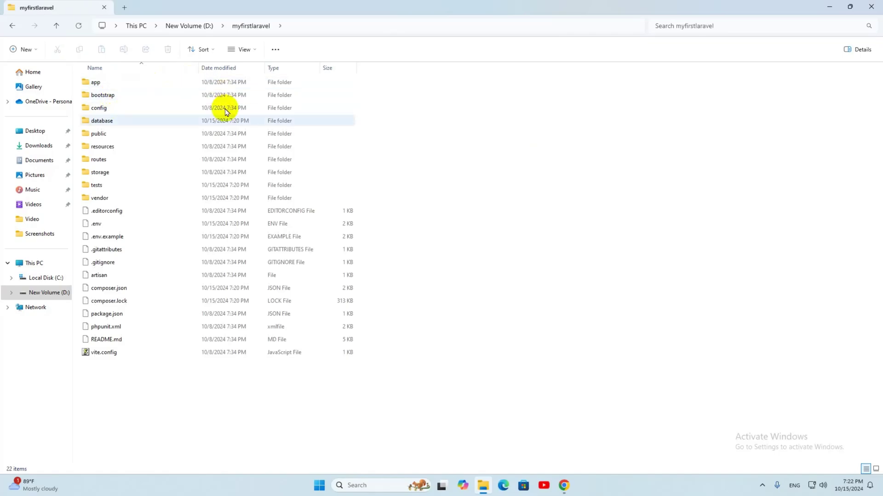
key(ctrl+shift+4)
key(ctrl+shift+5)
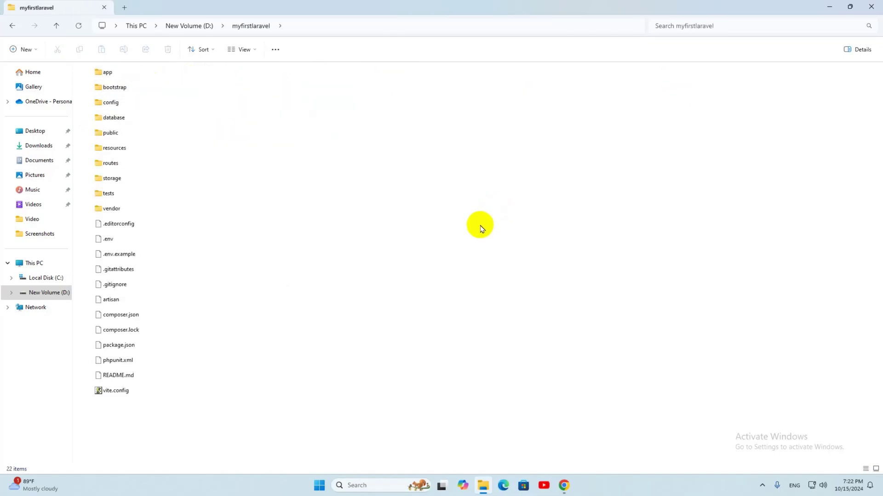
key(ctrl+shift+6)
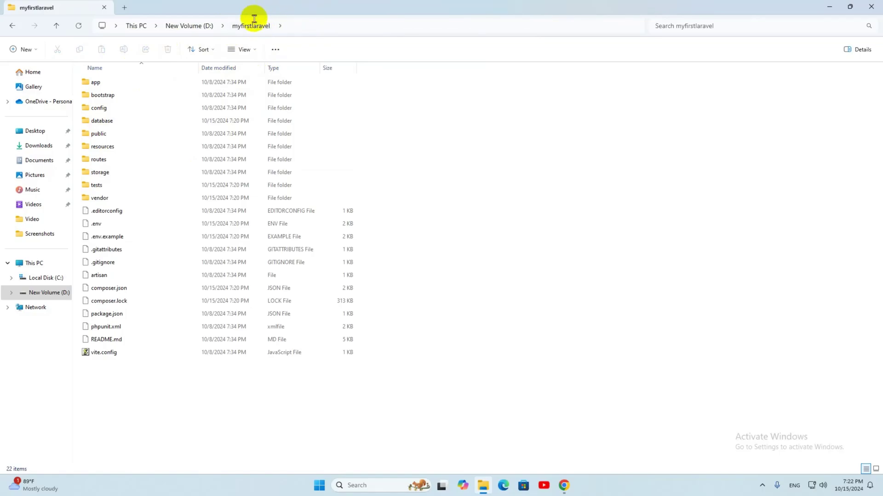
Open a command prompt in the D:\myfirstlaravel folder and move its window clear of the file list
click(307, 28)
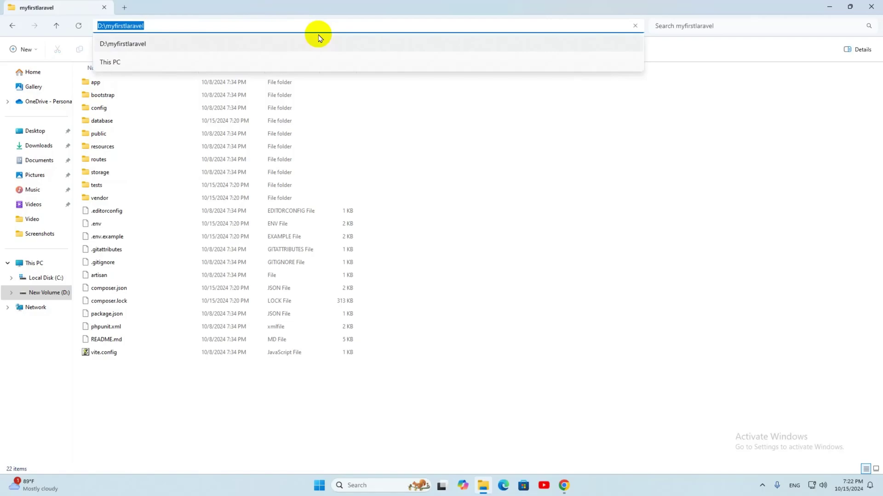
text(cmd)
key(Return)
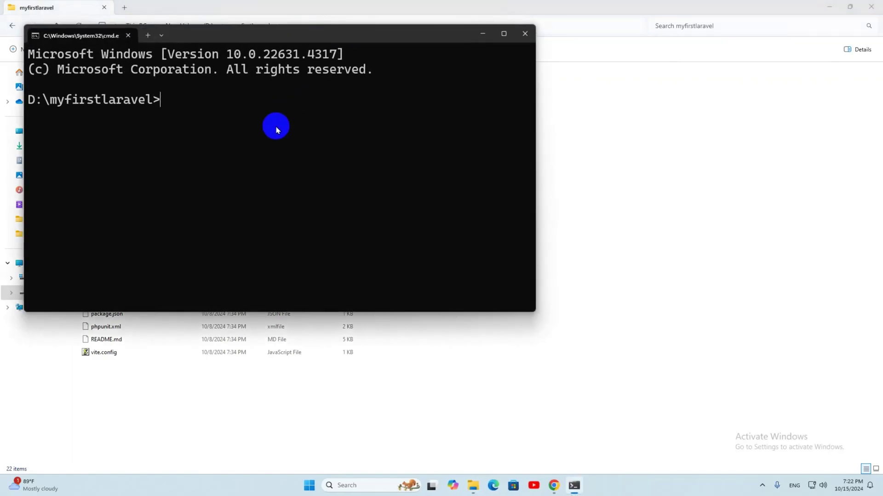
drag(274, 32, 428, 71)
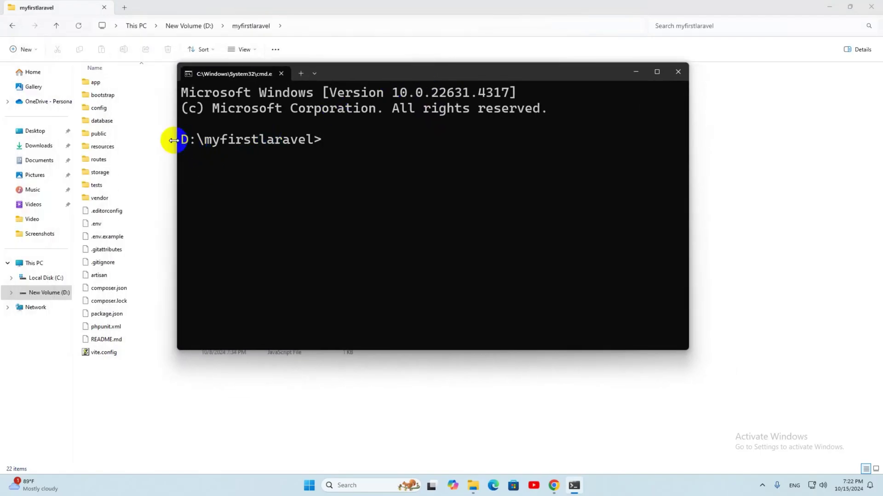
Check that the prompt points to D:\myfirstlaravel and start the development server with "php artisan serve"
drag(180, 145, 327, 140)
click(209, 138)
drag(209, 141, 325, 138)
click(340, 146)
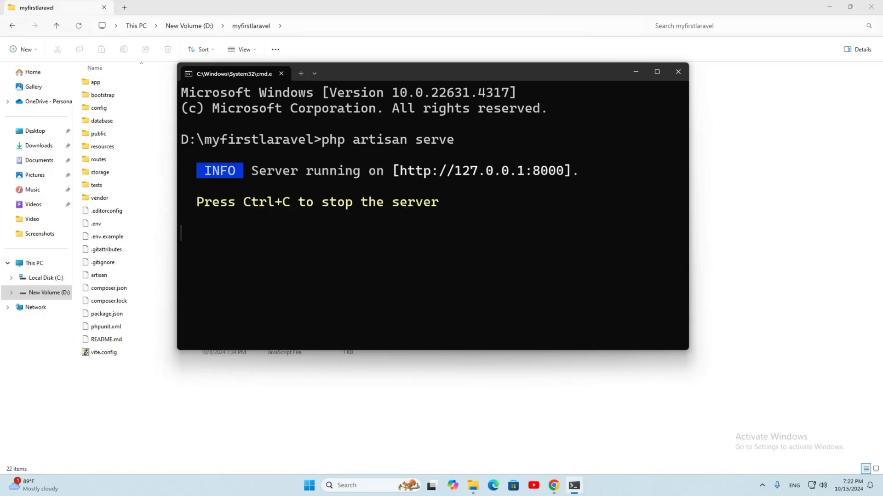
click(555, 484)
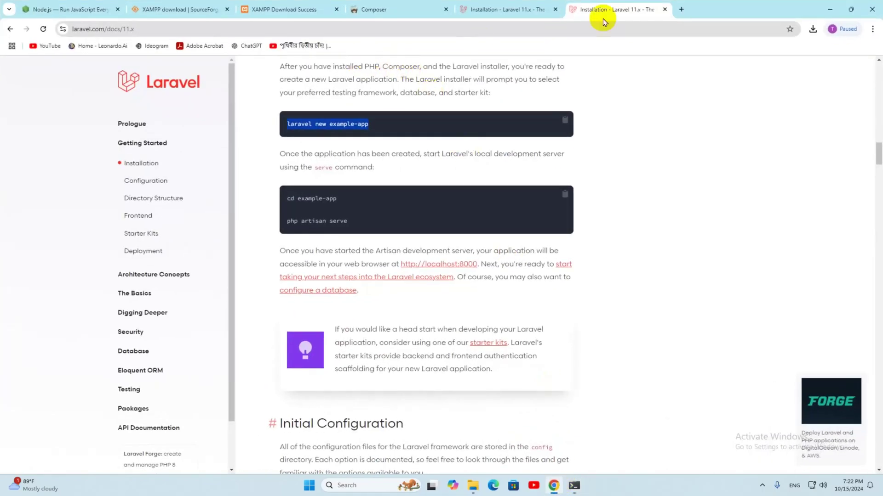
click(685, 9)
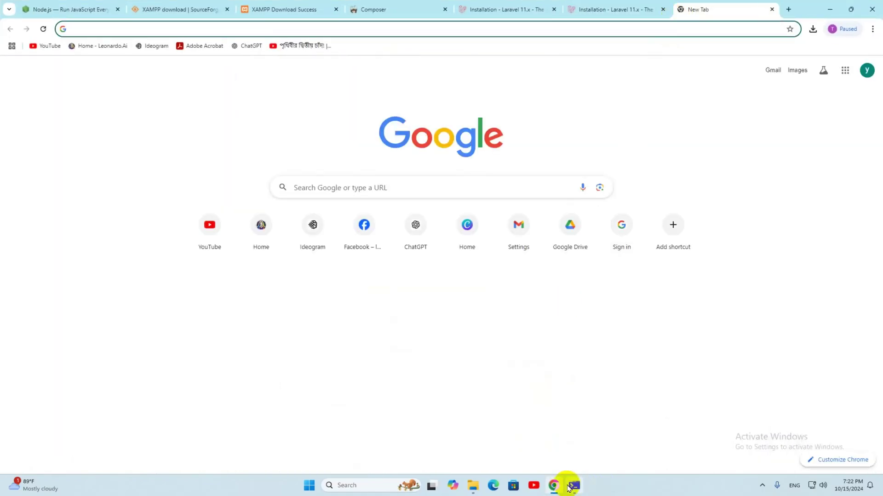
click(573, 484)
drag(400, 171, 563, 172)
key(ctrl+c)
click(261, 28)
key(ctrl+v)
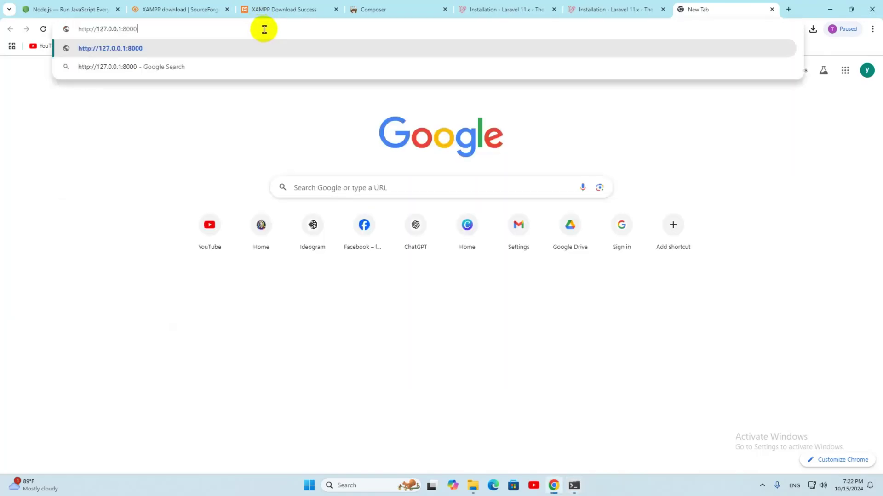
key(Return)
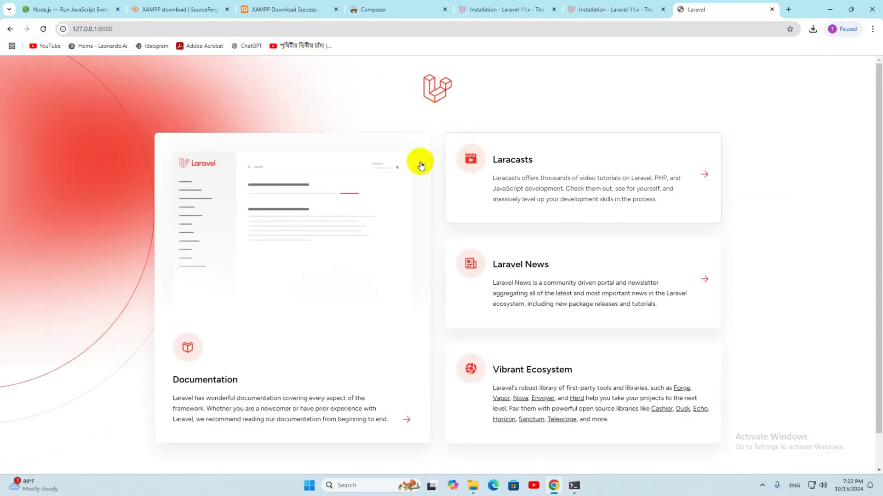
Stop the development server in the command prompt, then run "npm install" and "npm run build" in the myfirstlaravel folder
click(574, 486)
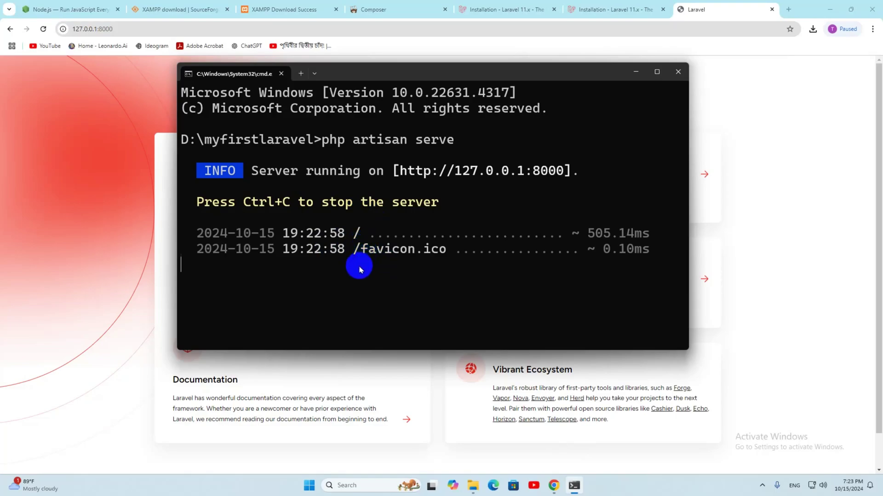
key(ctrl+c)
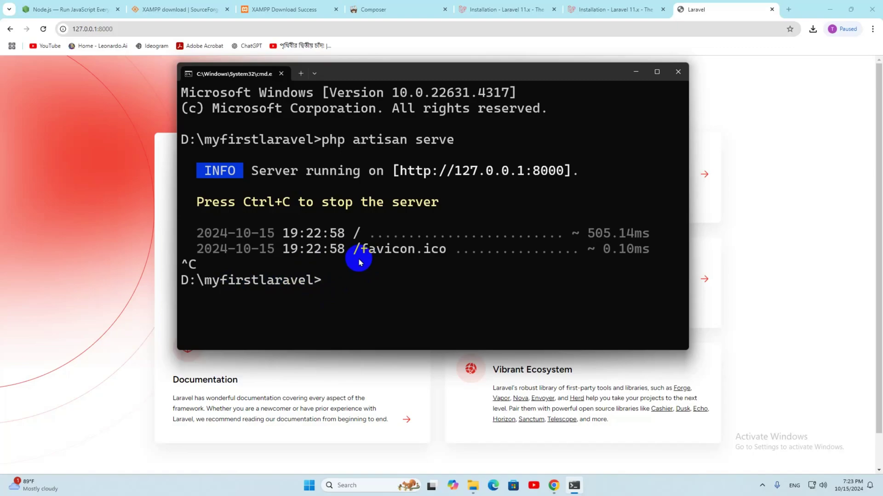
text(npm run build)
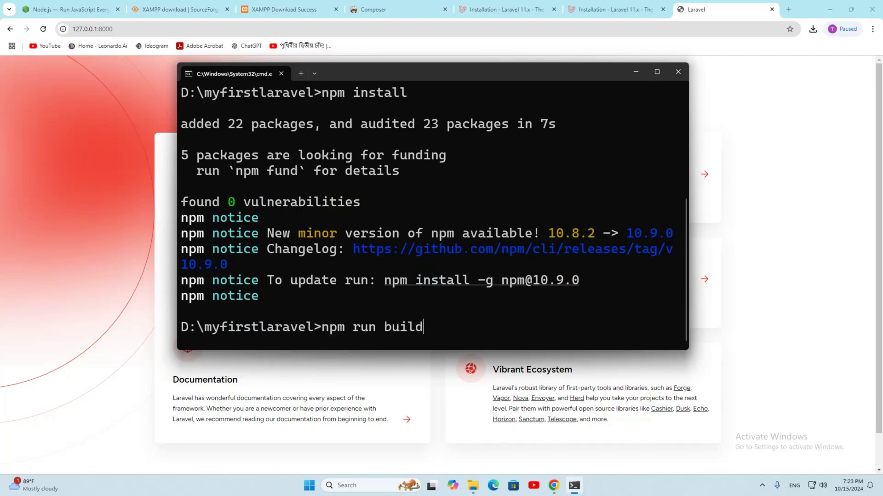
key(Return)
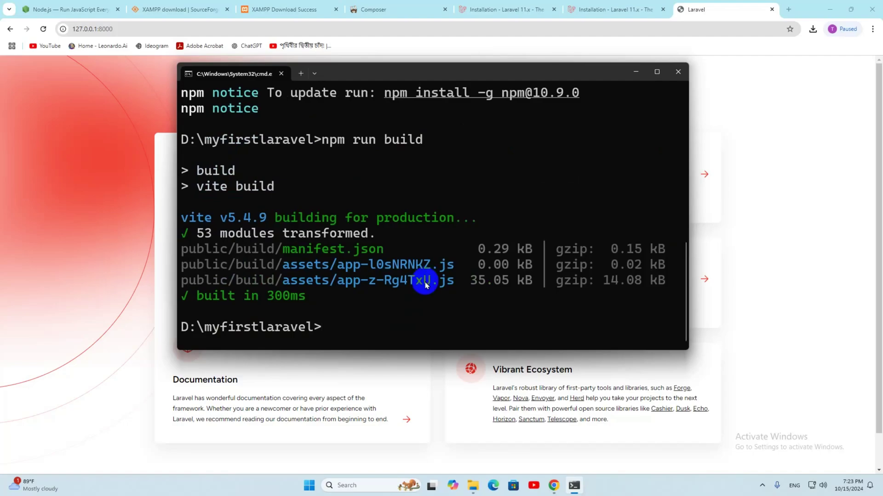
Recall the "php artisan serve" command, reload the 127.0.0.1:8000 page to check it, and run the command to restart the server
key(Up)
key(Up)
key(Up)
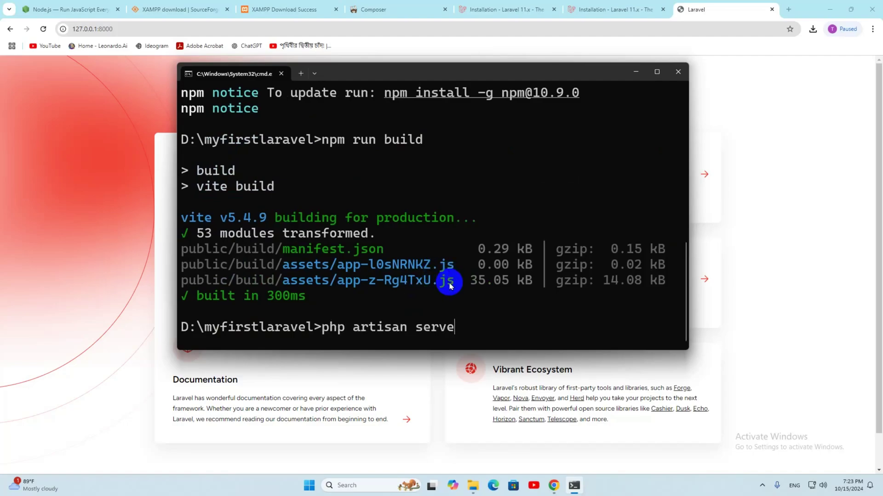
click(39, 101)
click(42, 30)
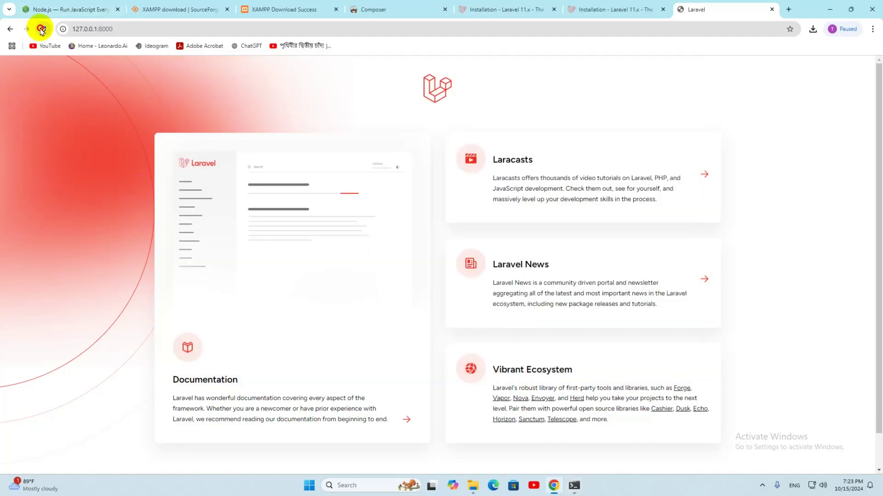
drag(309, 176, 361, 175)
click(483, 199)
click(574, 485)
click(462, 334)
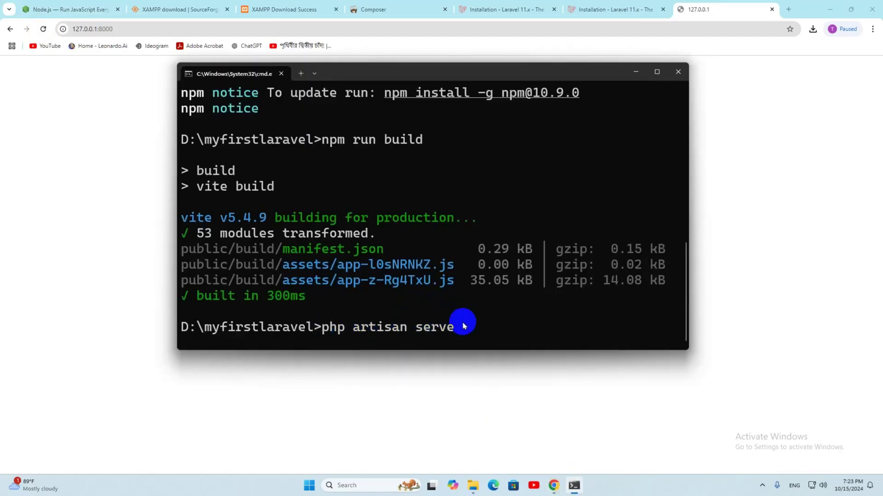
key(Return)
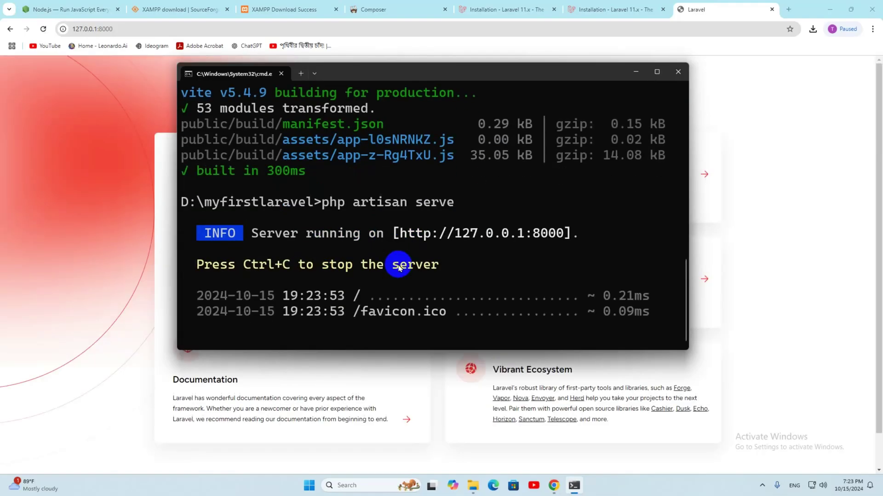
Return to the browser and look over the Laravel welcome page, including the version line at its end
click(43, 131)
scroll(717, 262, down, 1)
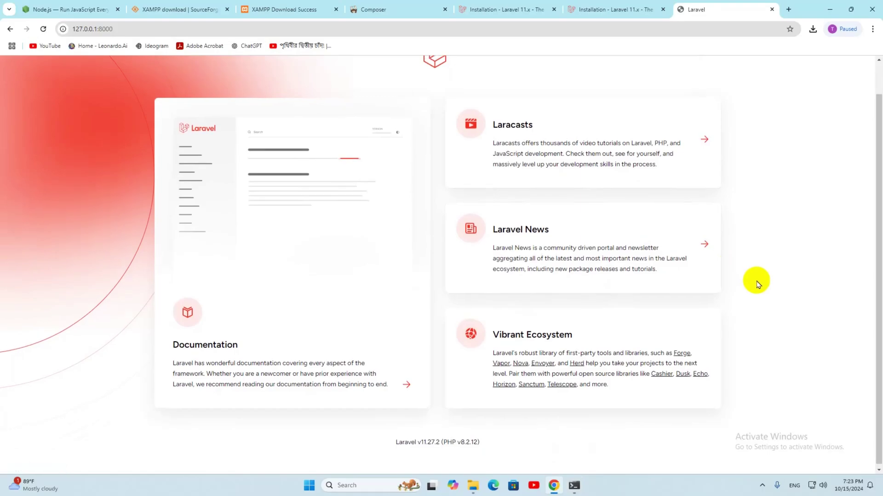
scroll(756, 281, up, 1)
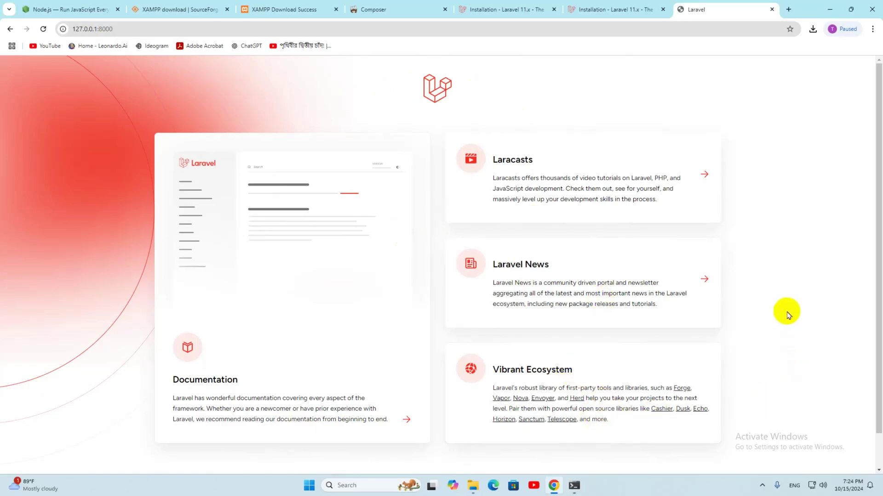
Find Sublime Text through the Windows search, launch it, and maximize its window
click(349, 487)
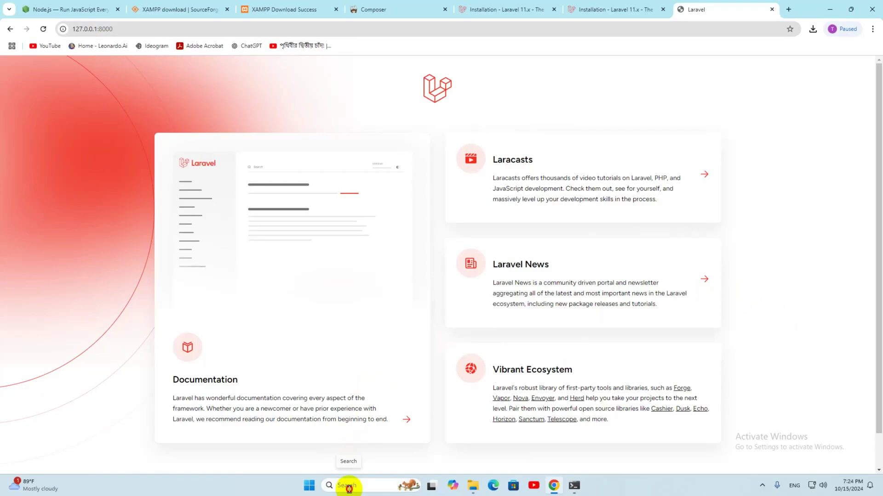
text(sum)
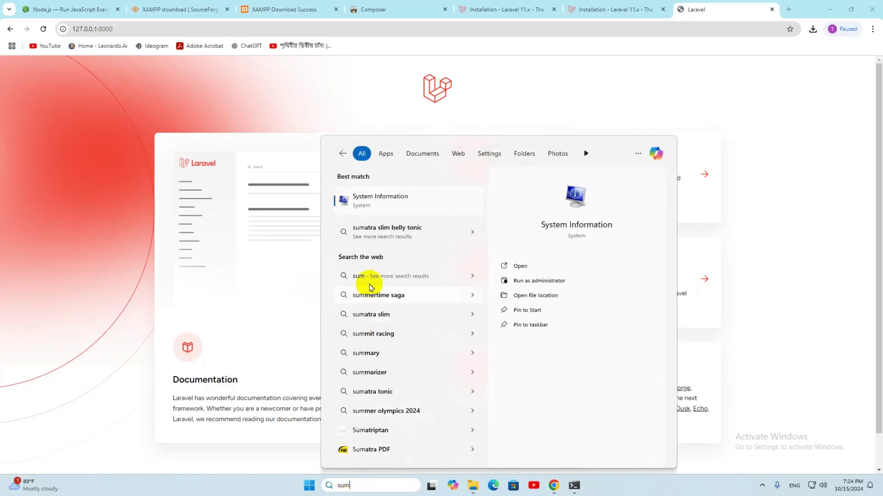
key(BackSpace)
text(b)
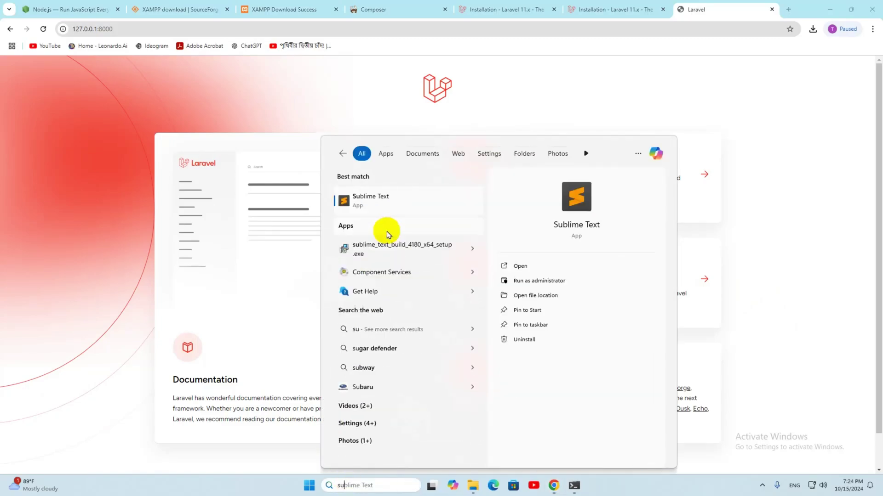
click(361, 199)
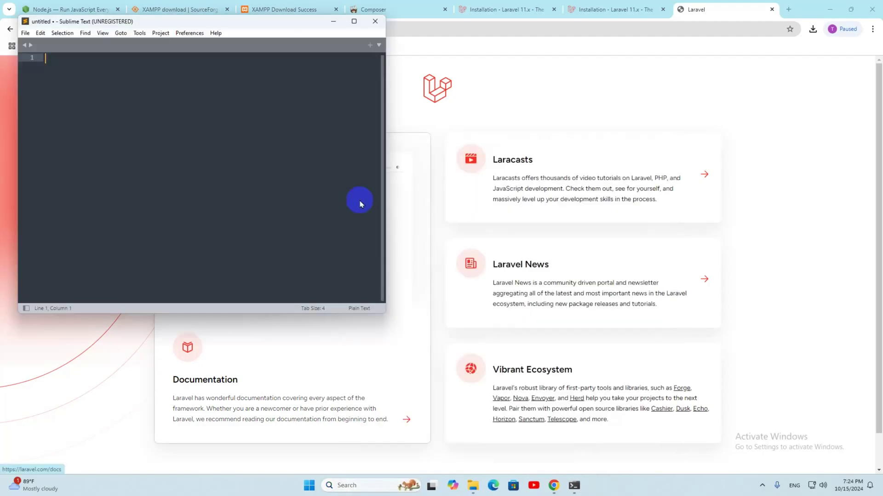
click(354, 22)
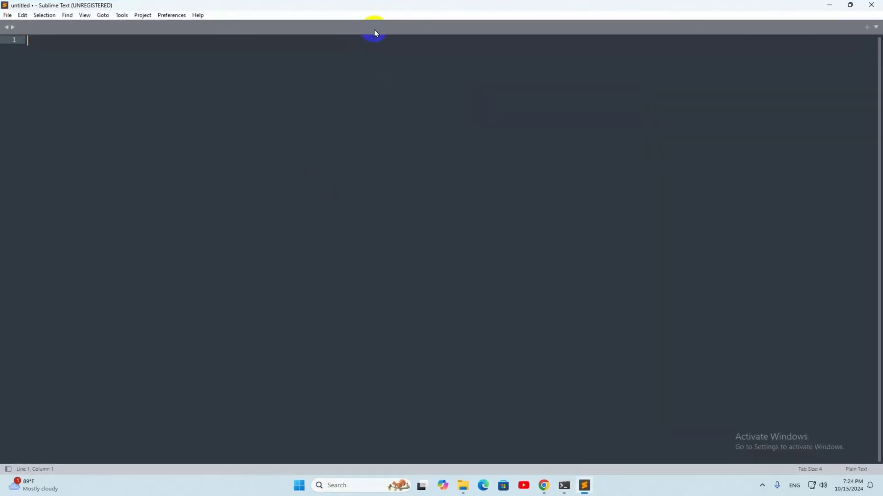
Open the myfirstlaravel folder on the D: drive as the project folder
click(8, 16)
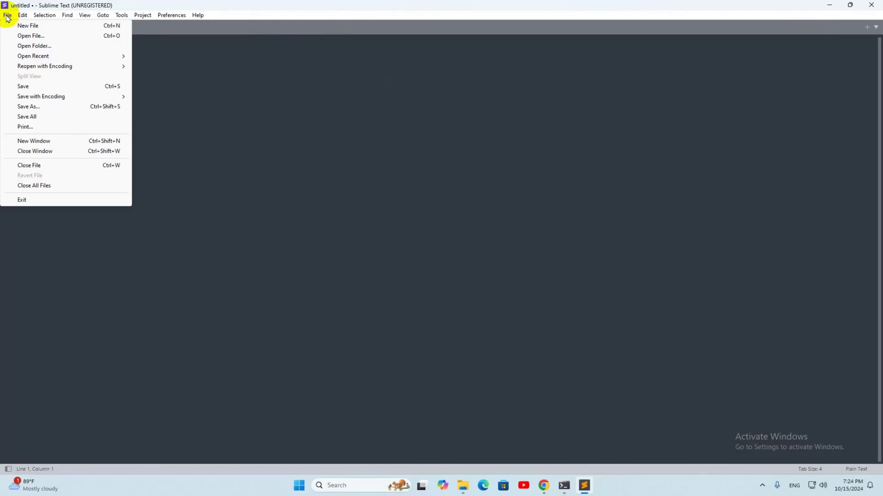
click(29, 45)
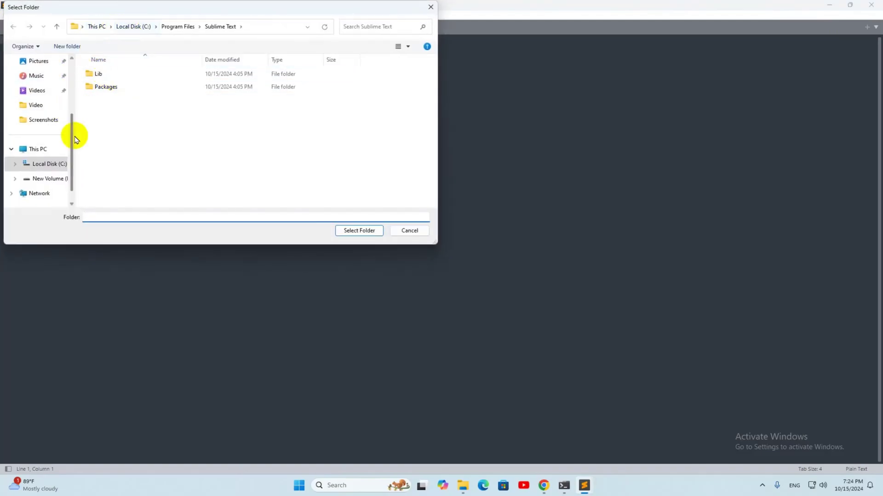
click(38, 150)
double_click(278, 87)
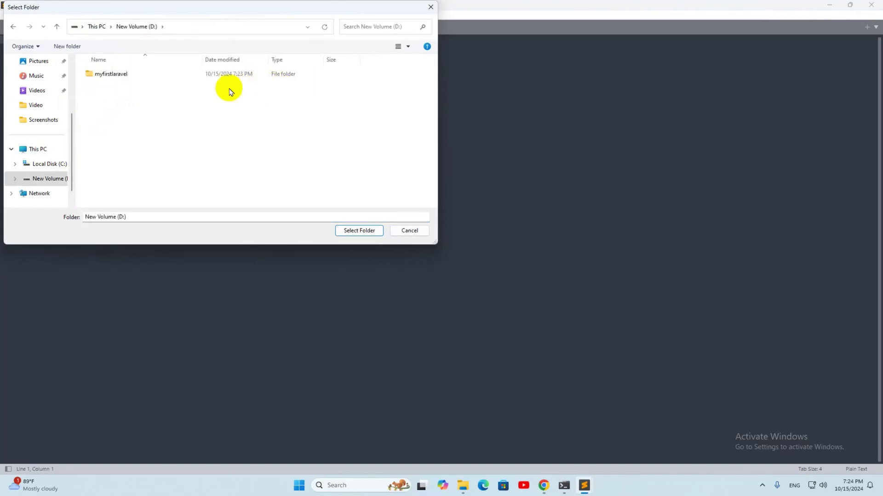
click(118, 78)
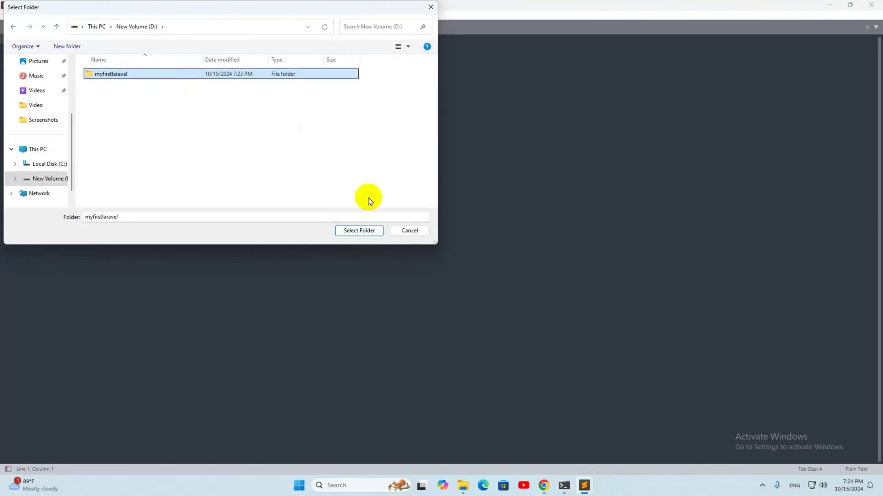
click(358, 229)
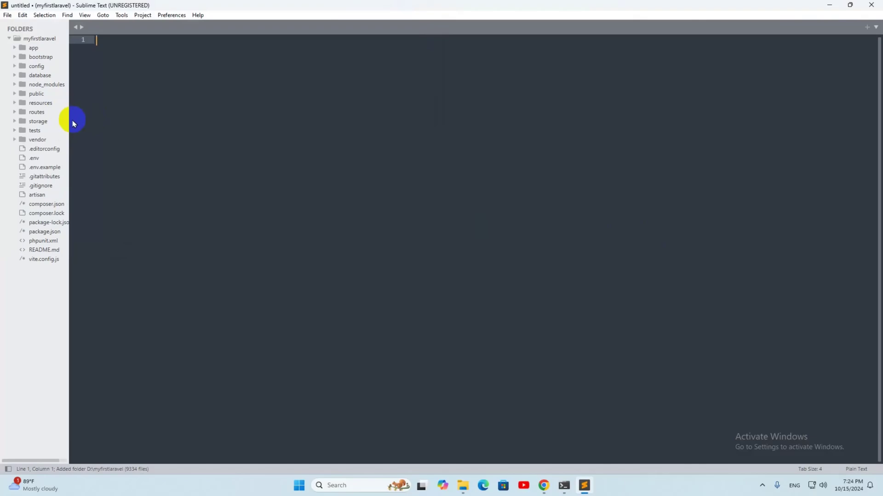
Widen the folder sidebar and open welcome.blade.php from the project's resources/views folder
drag(69, 120, 90, 120)
click(51, 105)
click(44, 123)
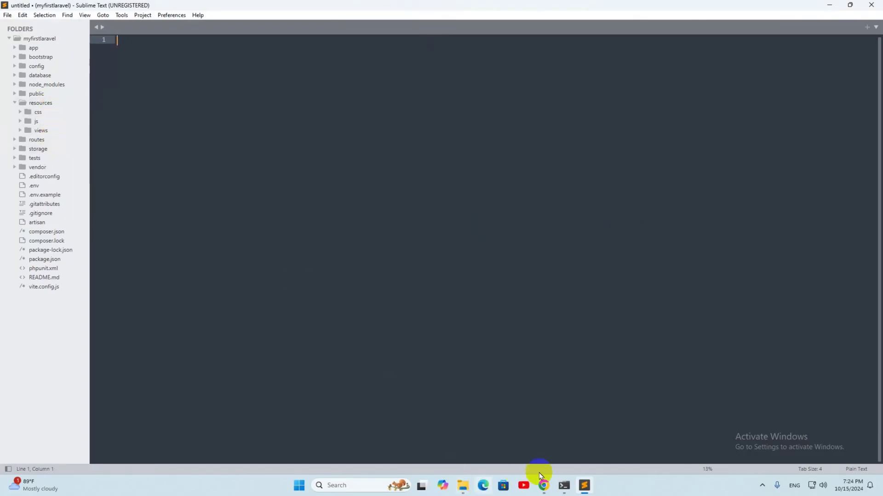
click(542, 488)
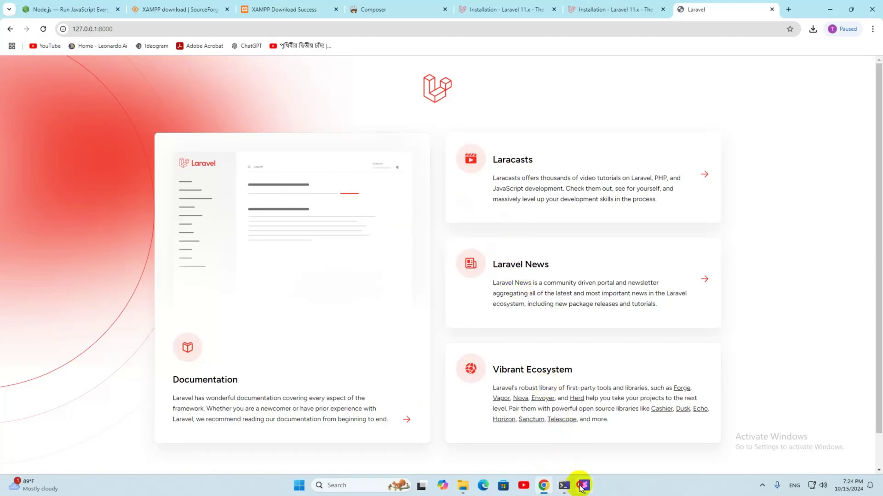
click(583, 486)
click(48, 131)
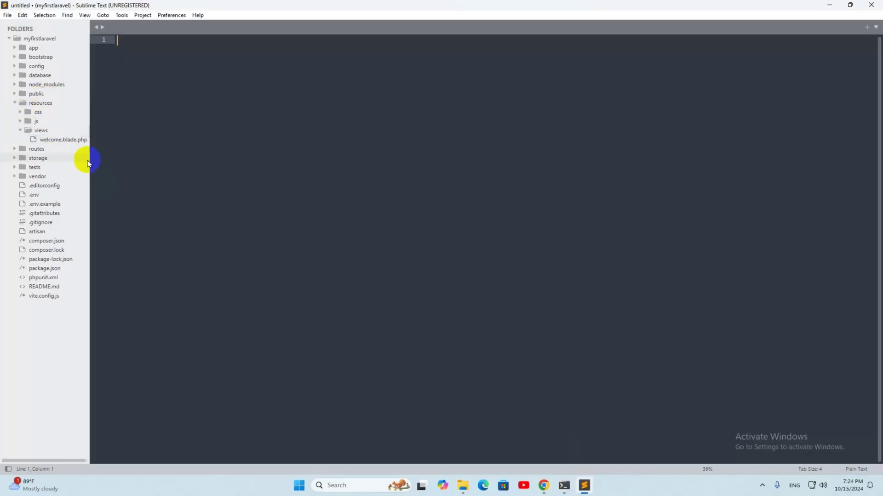
click(52, 139)
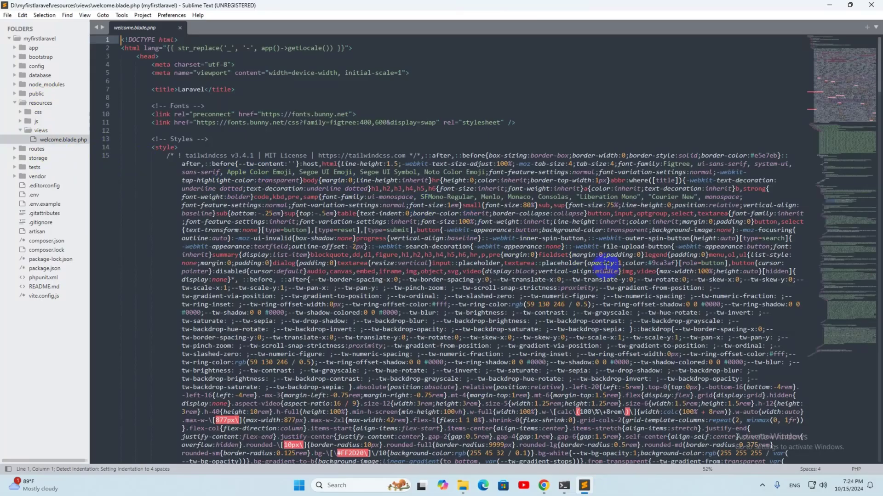
Delete all the code in welcome.blade.php, save the file, and reload the 127.0.0.1:8000 page in the browser
scroll(591, 259, down, 5)
scroll(592, 259, down, 10)
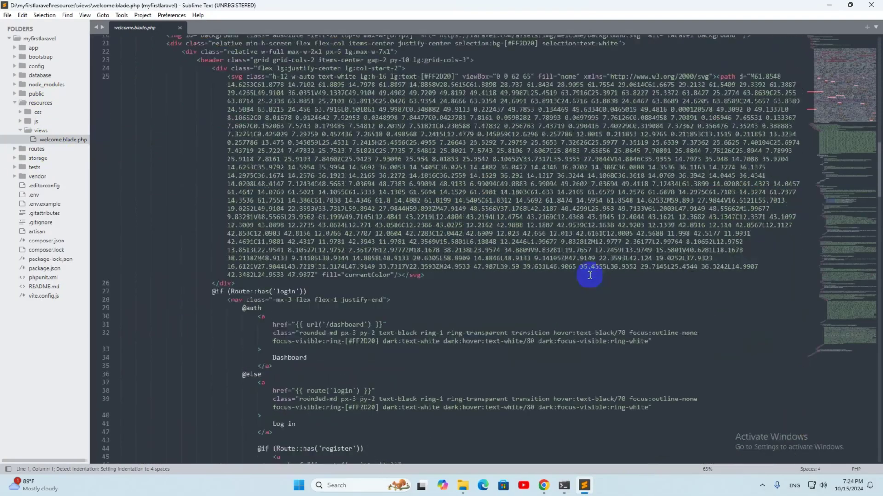
scroll(589, 276, down, 4)
click(535, 153)
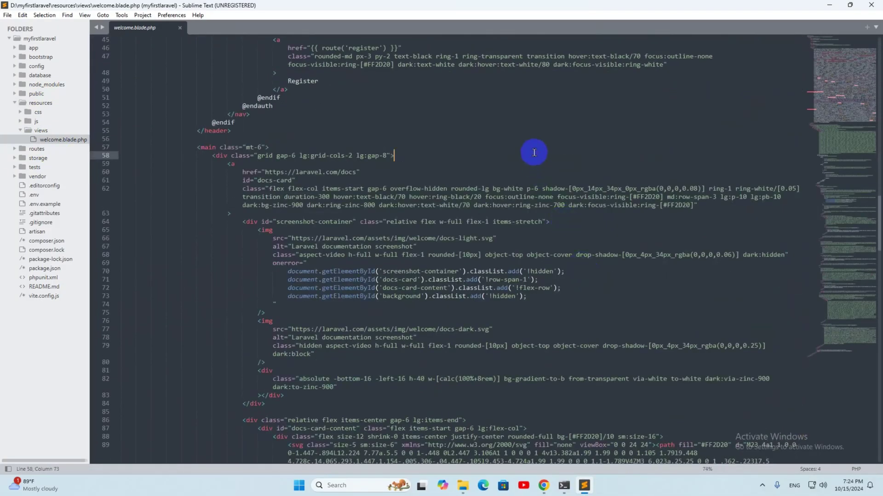
key(ctrl+a)
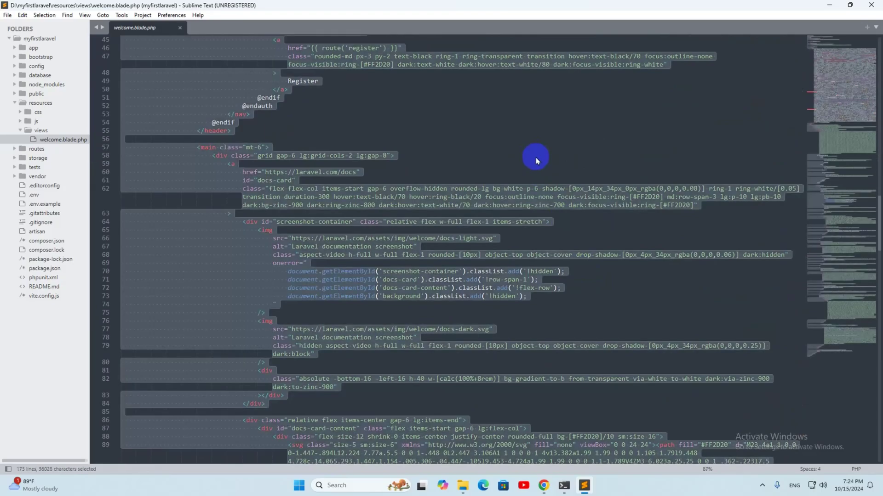
key(BackSpace)
key(ctrl+s)
click(544, 486)
click(42, 29)
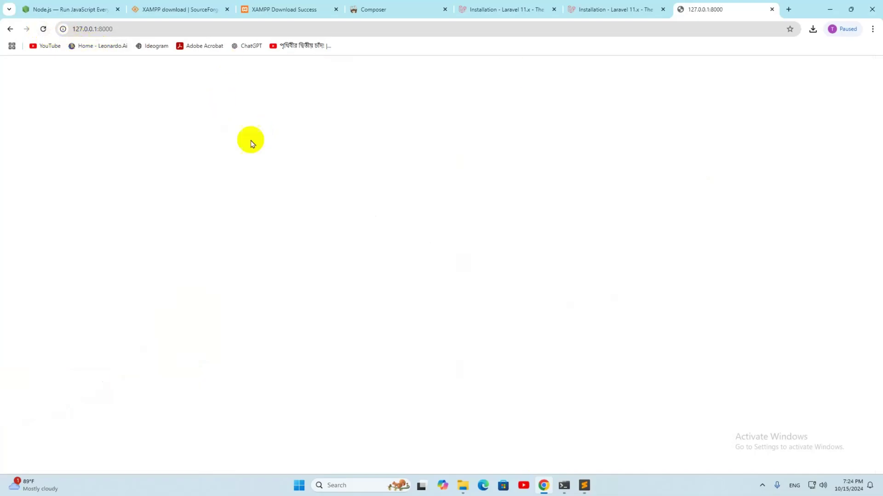
Return to Sublime Text and insert the HTML page skeleton into the empty welcome.blade.php with the html snippet
click(584, 485)
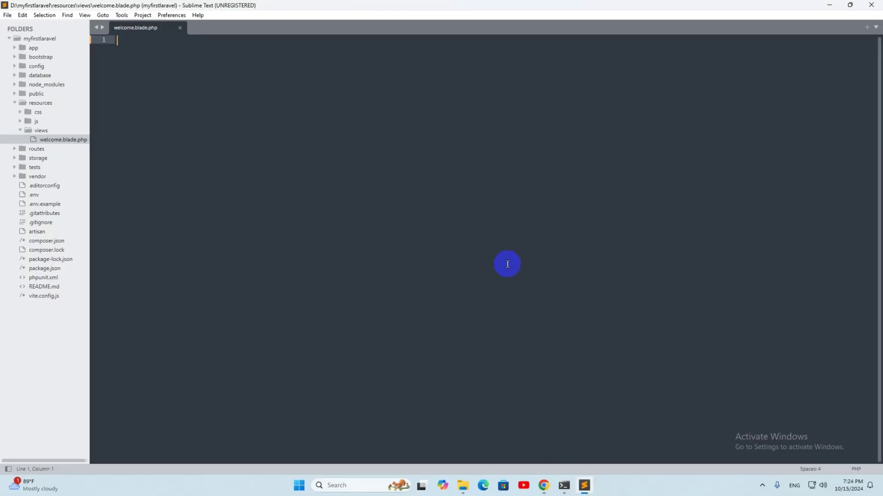
text(<htm)
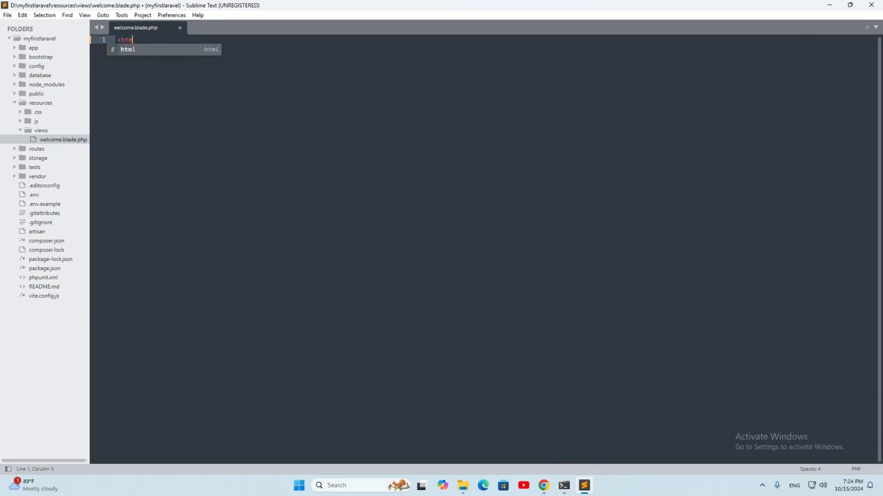
key(Tab)
Add an h1 heading reading "My first laravel Website" inside the body and save the file
click(183, 98)
key(Return)
key(Return)
text(<)
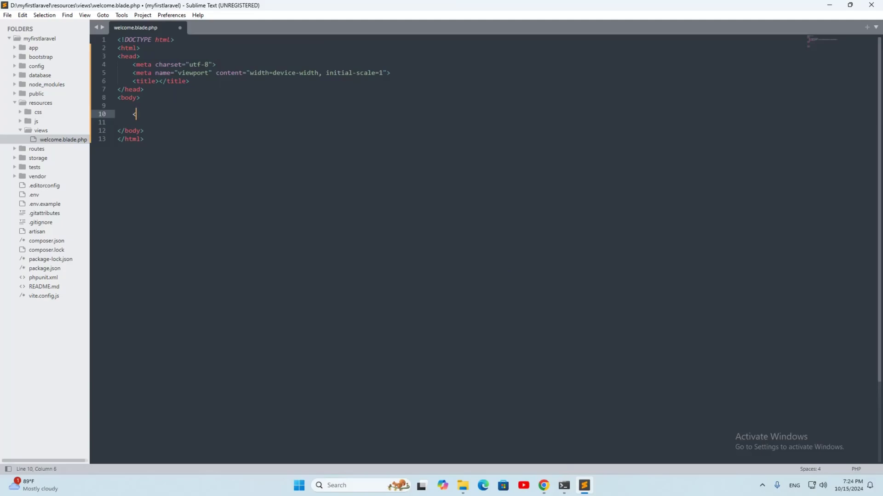
text(h1)
key(Tab)
text(My first laravel Websi)
key(ctrl+s)
Switch to the browser, reload the 127.0.0.1:8000 page, and check its heading
click(544, 485)
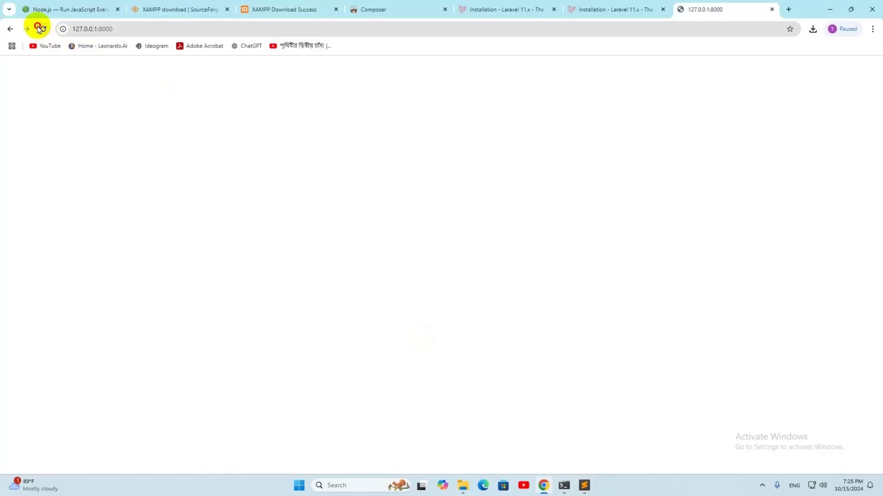
click(43, 28)
drag(3, 78, 157, 73)
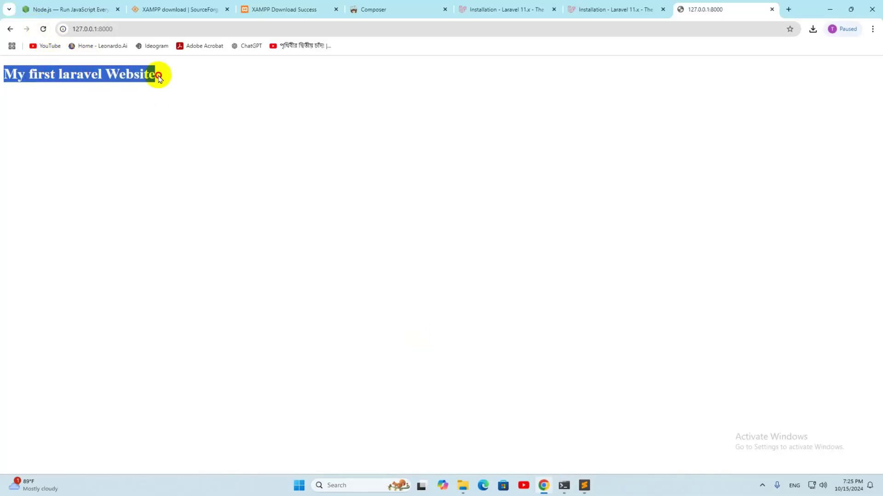
click(192, 73)
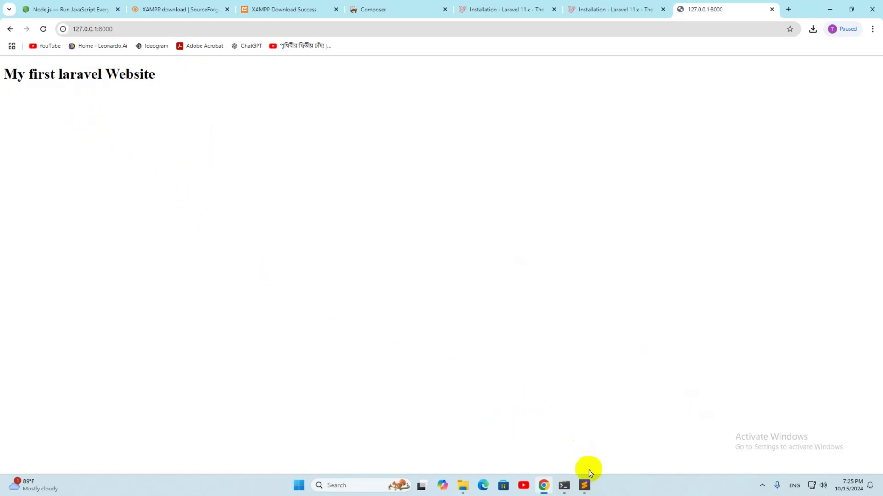
Open routes/web.php in Sublime Text, compare its root route's view name with welcome.blade.php, and return to the browser page
click(583, 484)
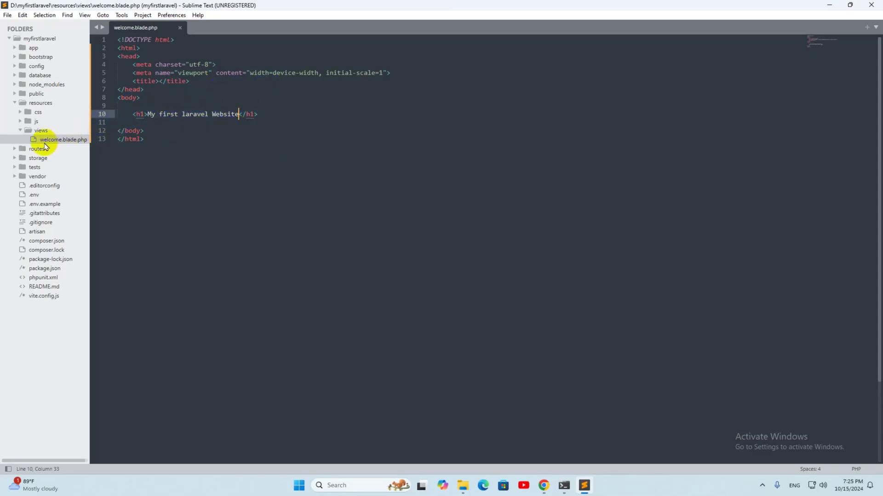
click(36, 149)
click(46, 167)
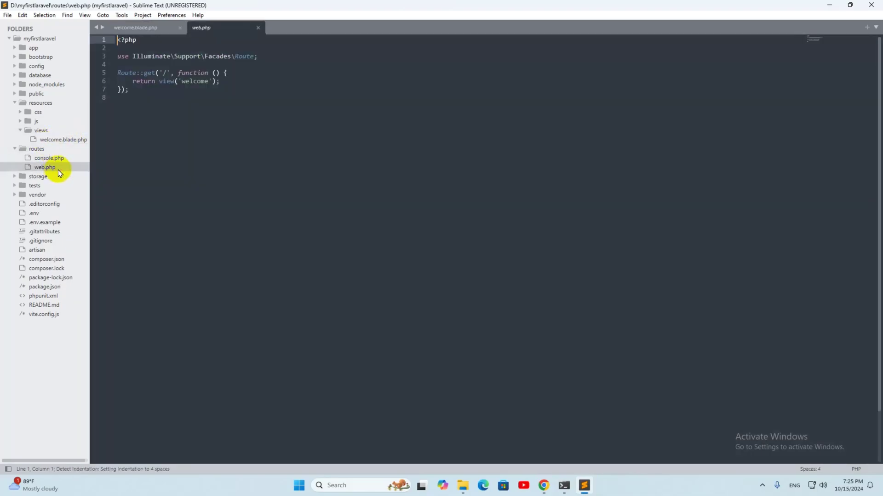
scroll(216, 99, up, 5)
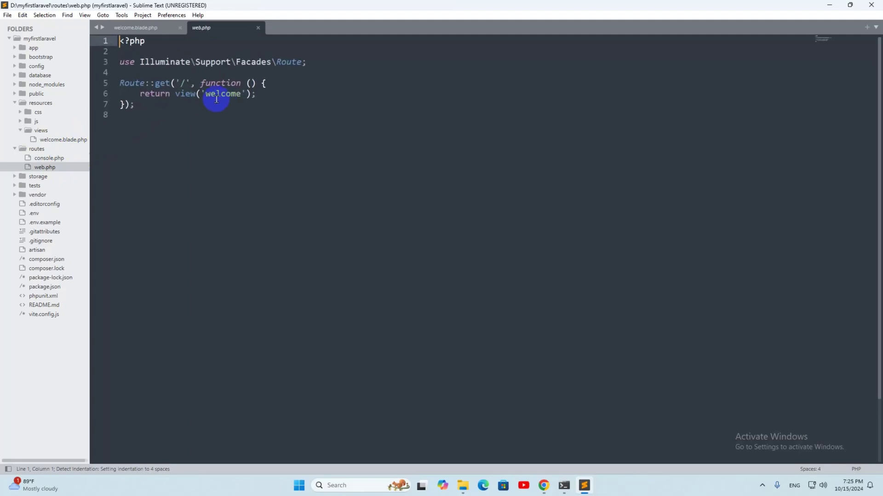
drag(208, 104, 296, 120)
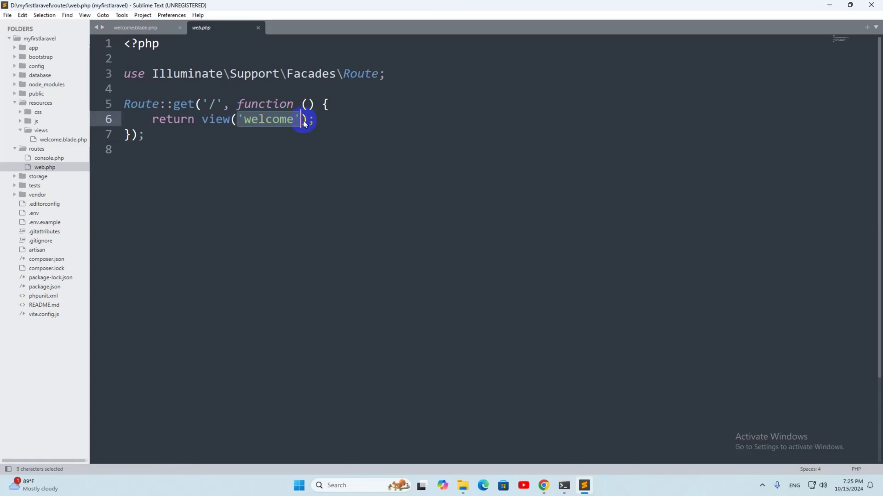
click(273, 120)
click(62, 140)
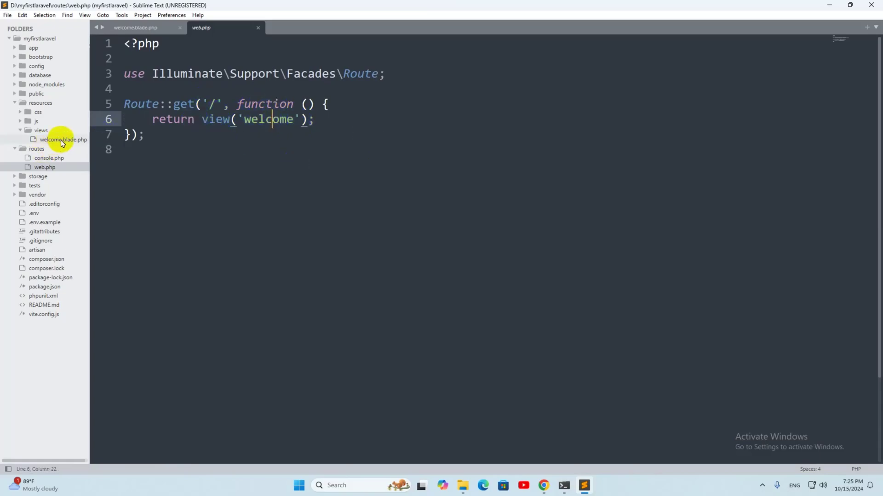
click(51, 167)
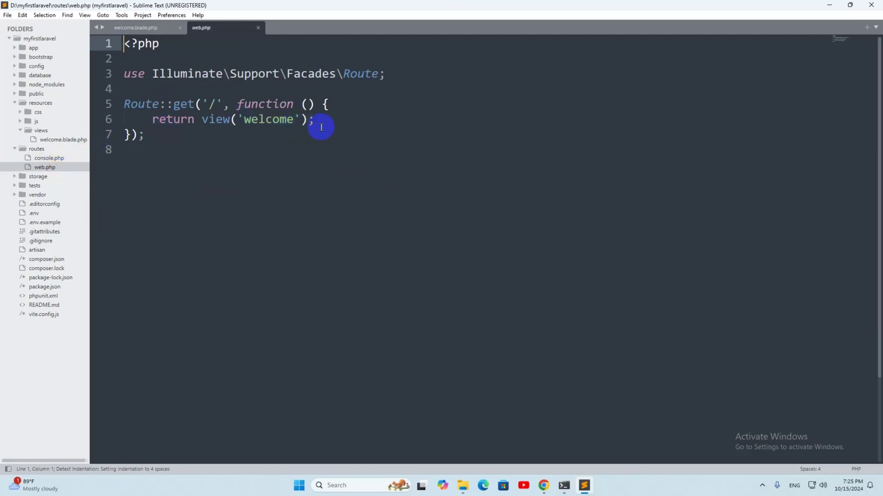
click(123, 28)
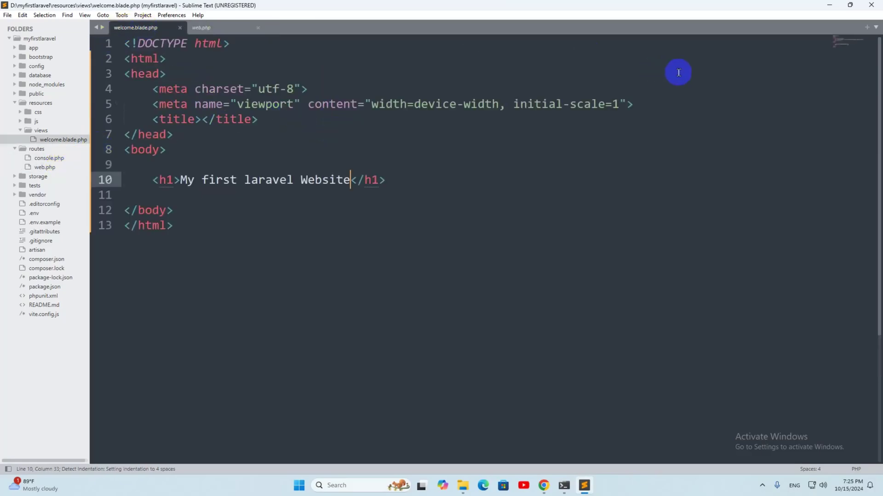
click(834, 9)
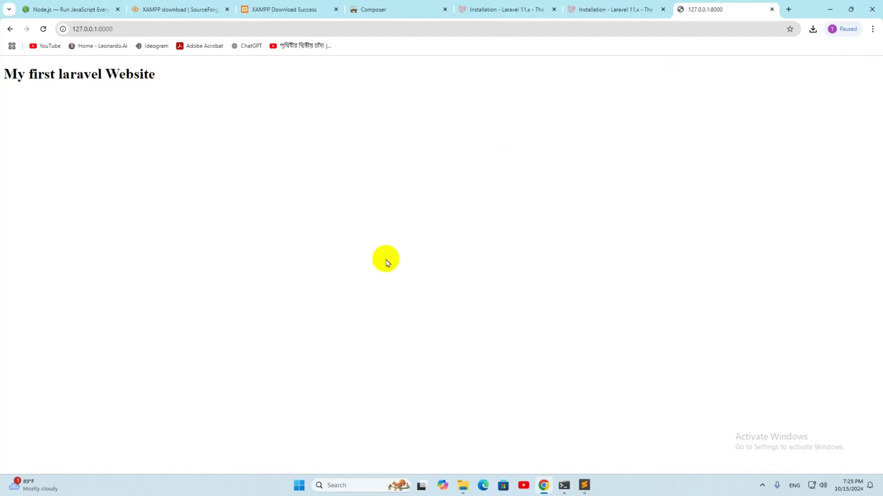